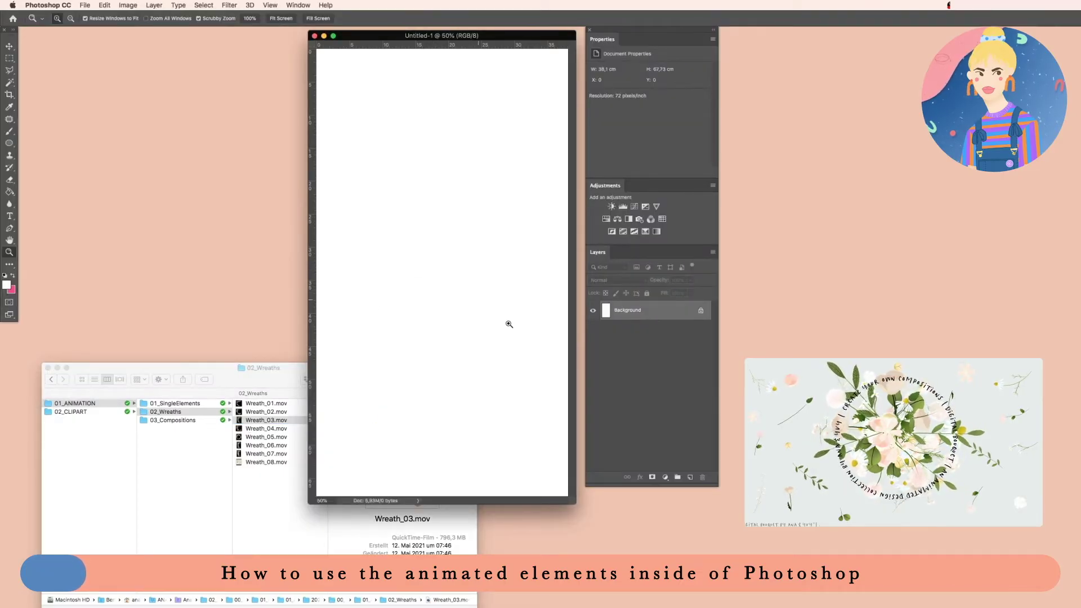
Add the text "1920 x 1080" near the middle of the blank canvas
key("t")
left_click(394, 259)
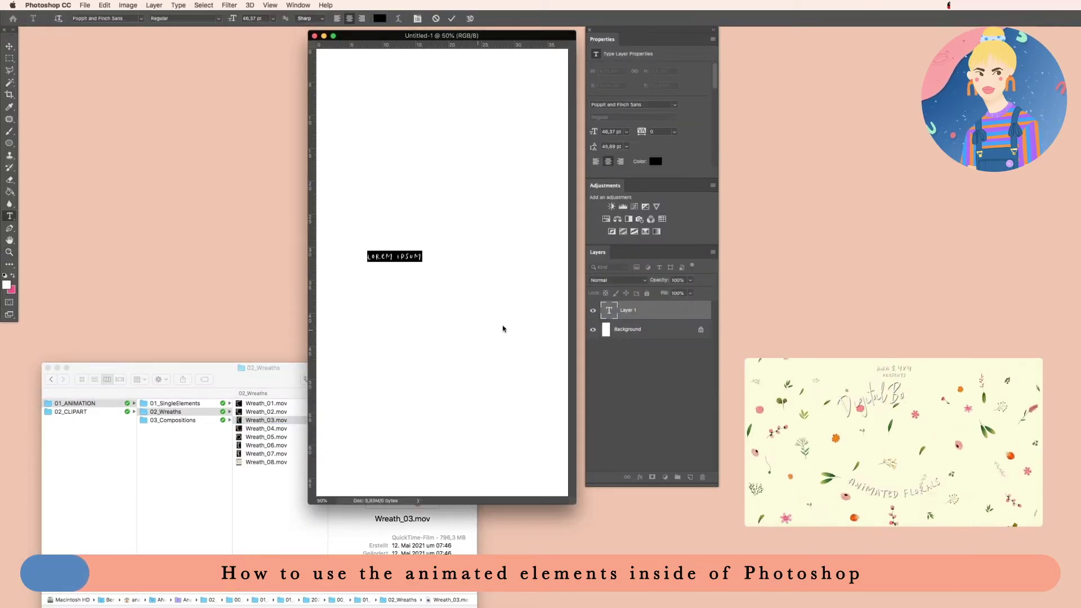
key("BackSpace")
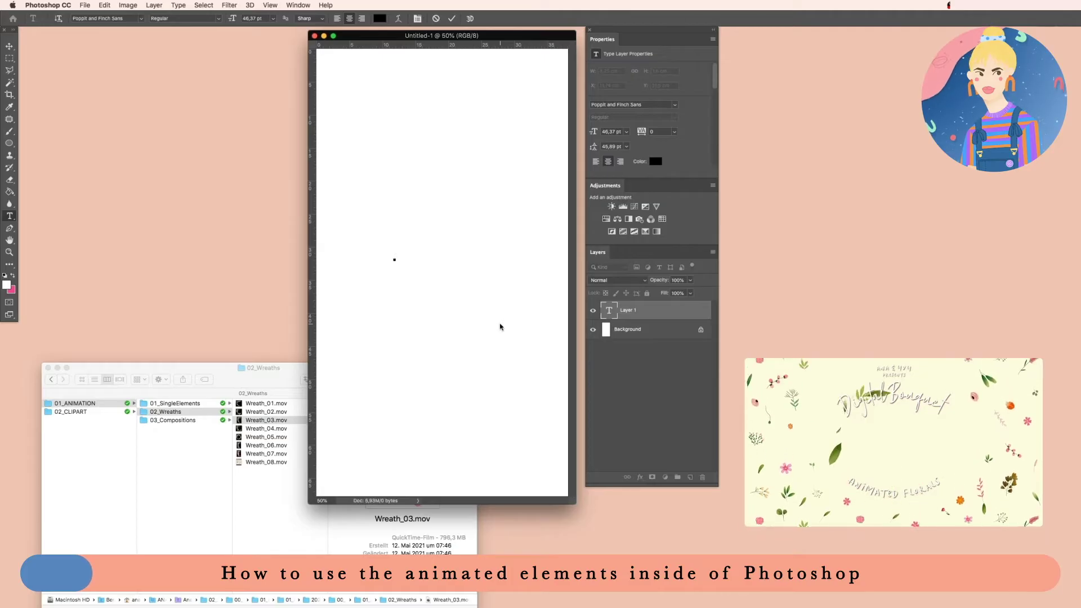
type("1920 ")
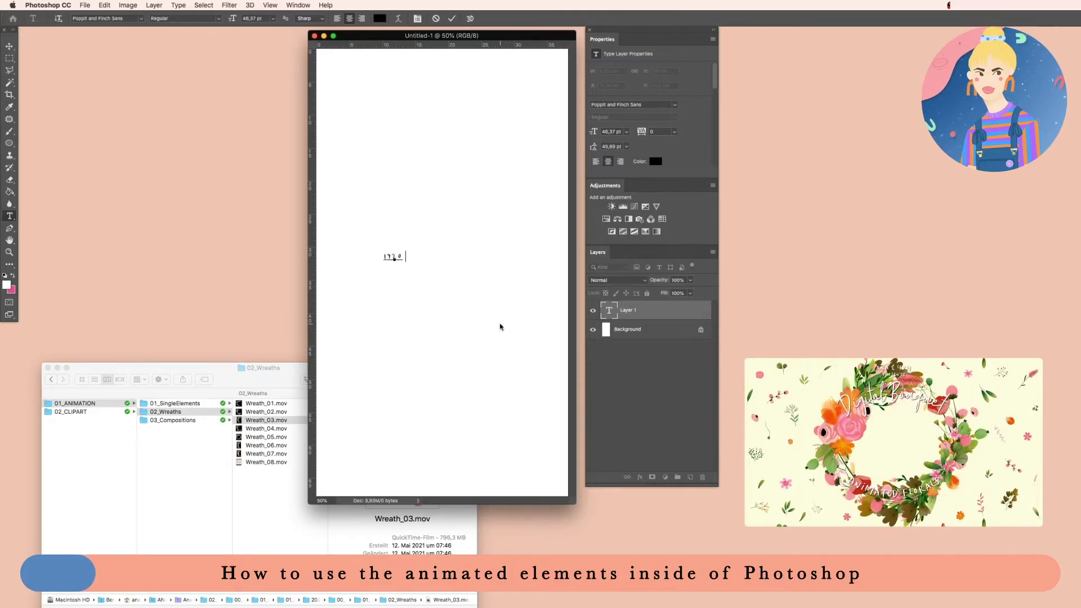
type("x 1")
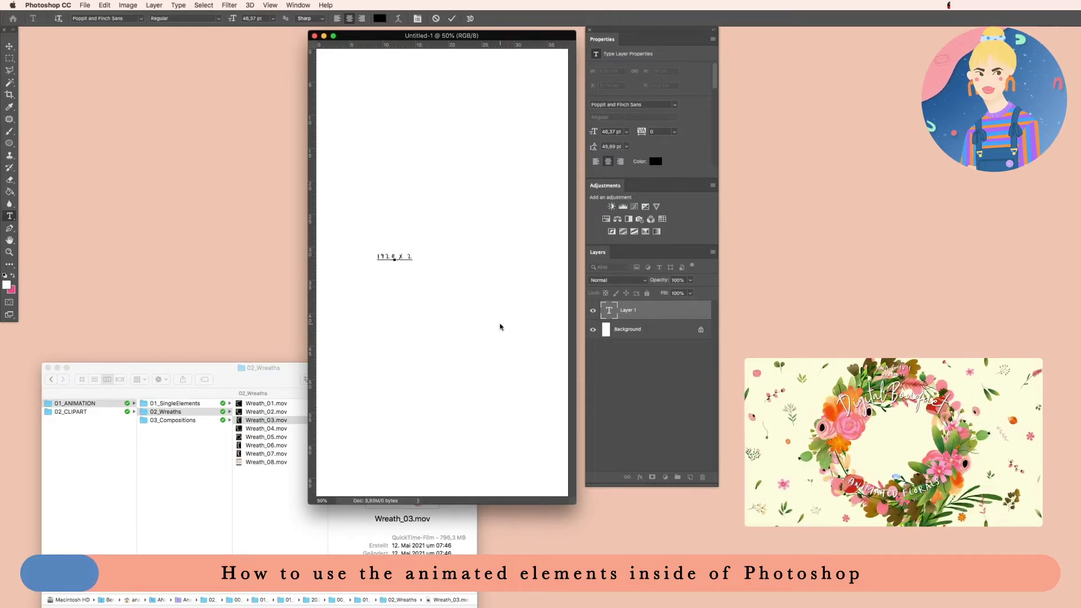
type("080")
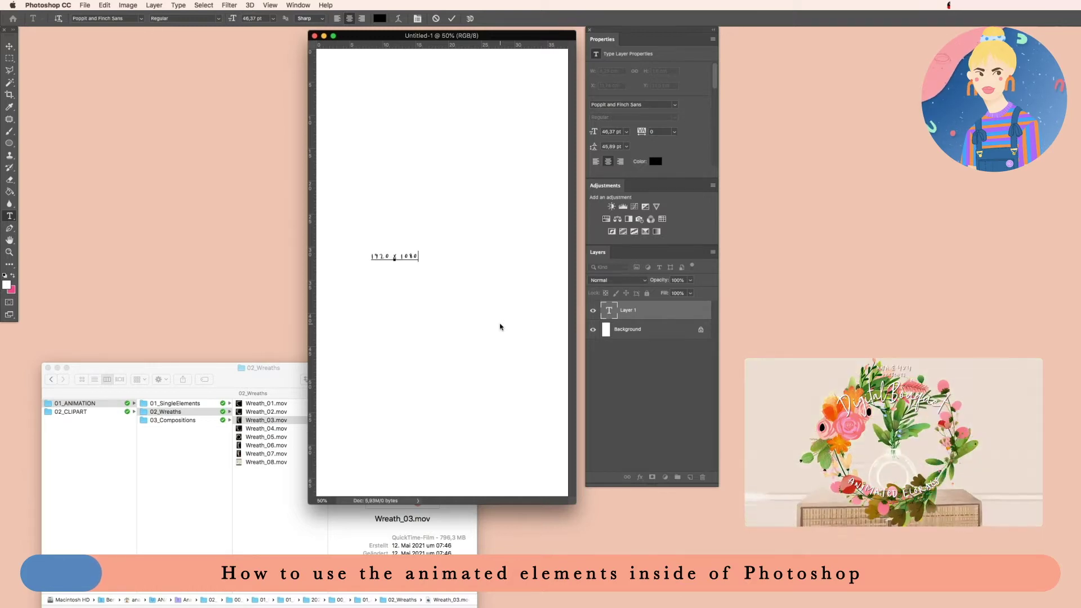
key("super+Return")
Enlarge the "1920 x 1080" text and delete its layer
key("super+t")
left_click_drag(420, 248, 498, 236)
key("Return")
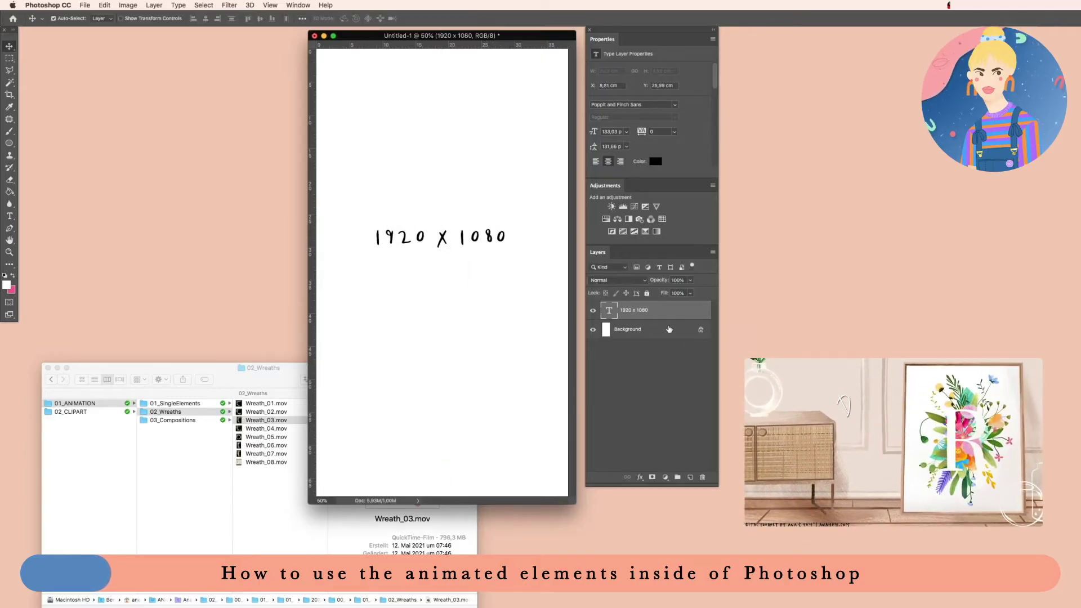
key("Delete")
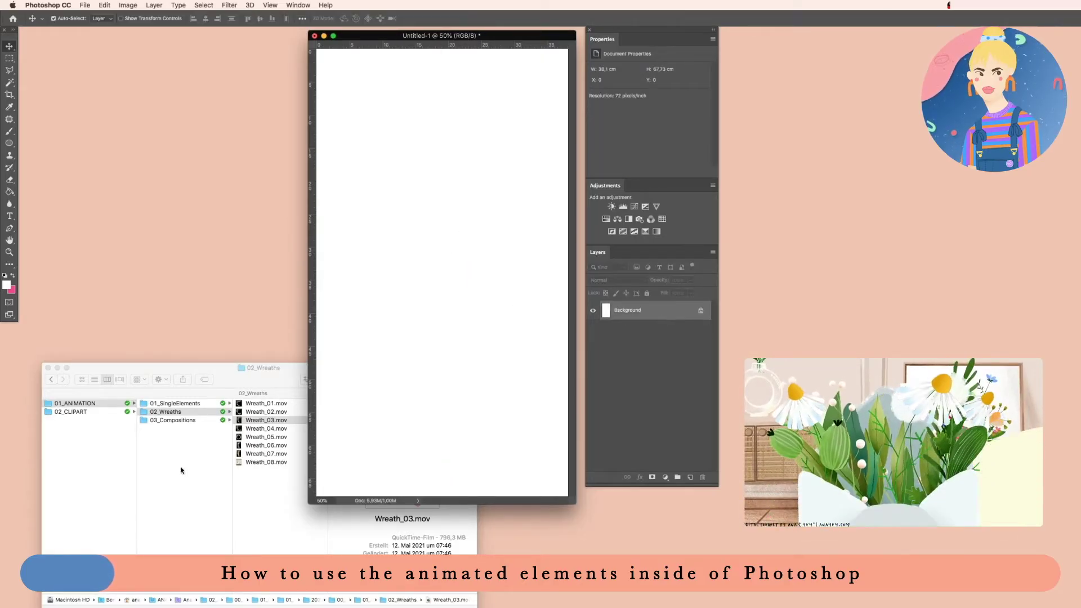
Add a Solid Color fill layer in a light greyish beige above the background
left_click(665, 478)
left_click(684, 487)
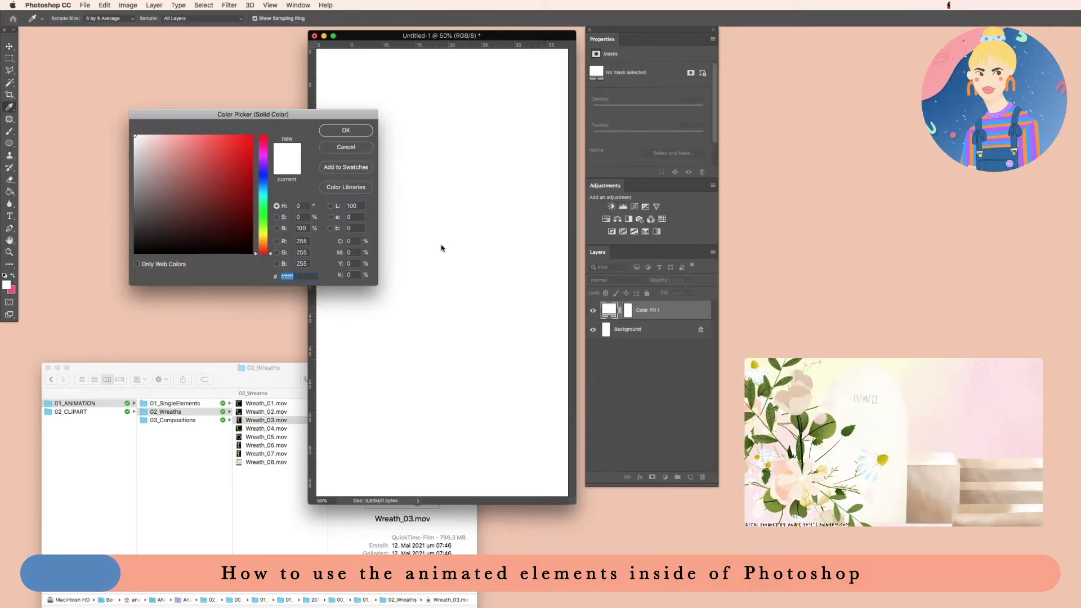
left_click(172, 135)
left_click_drag(169, 135, 152, 133)
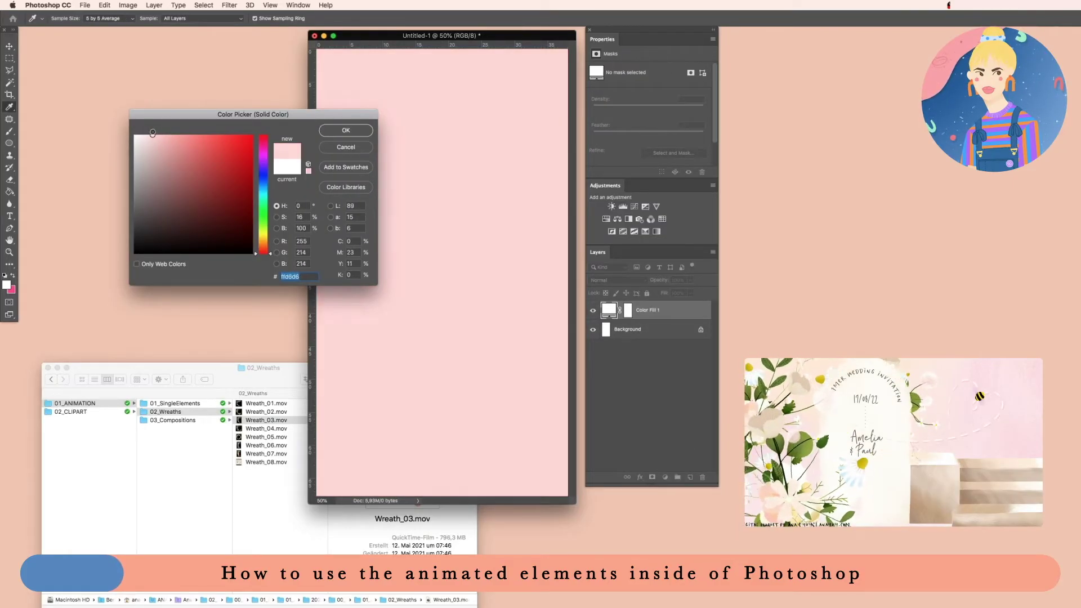
left_click(263, 241)
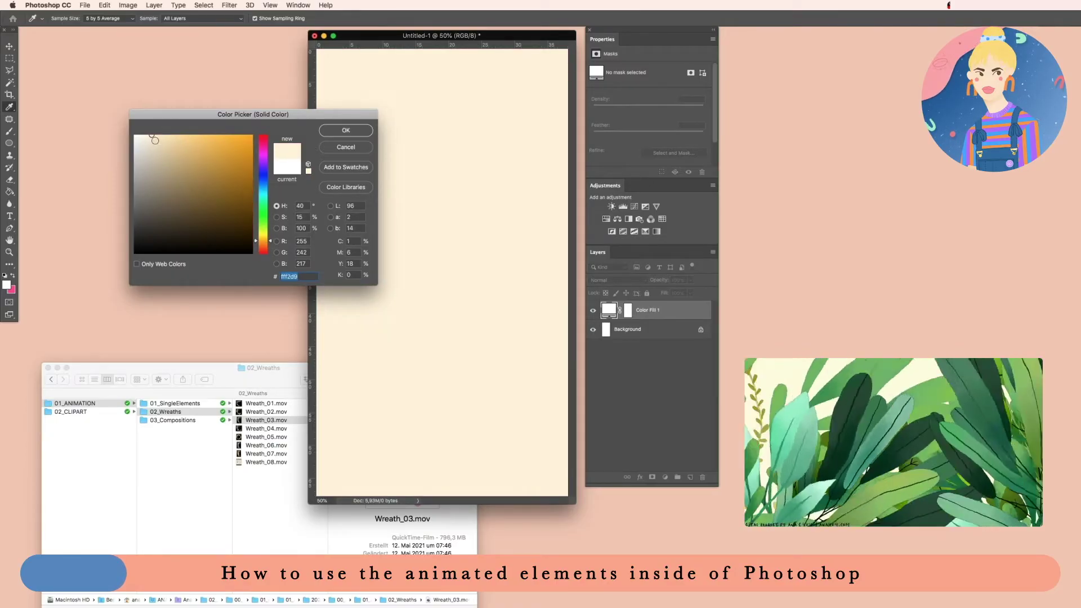
left_click_drag(155, 140, 144, 148)
left_click(345, 131)
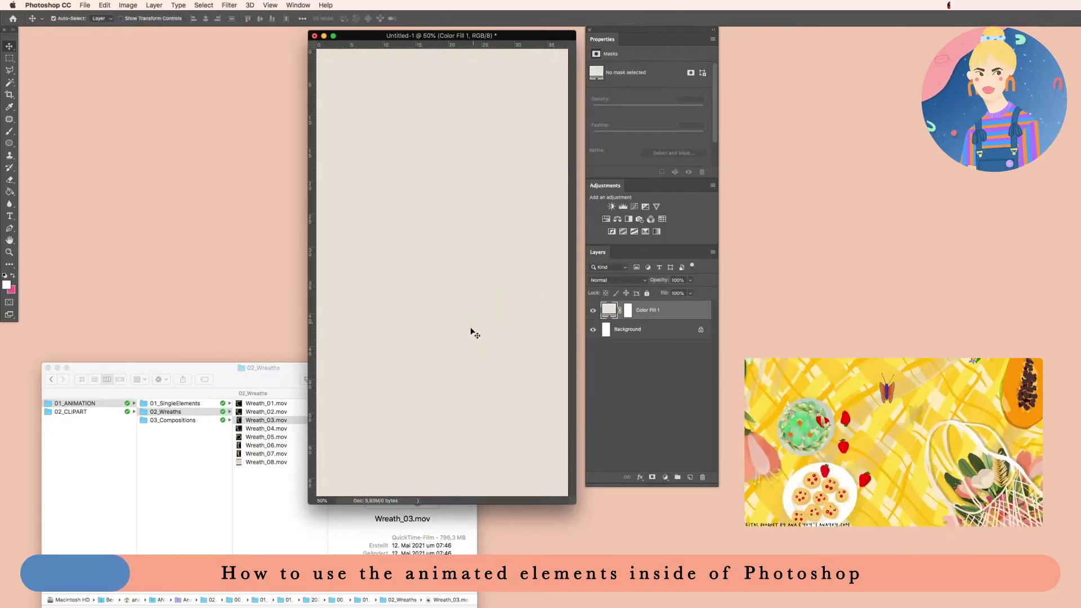
Place Comp 6.mov from the 03_Compositions folder on the canvas and move it to the lower-left corner
left_click(172, 385)
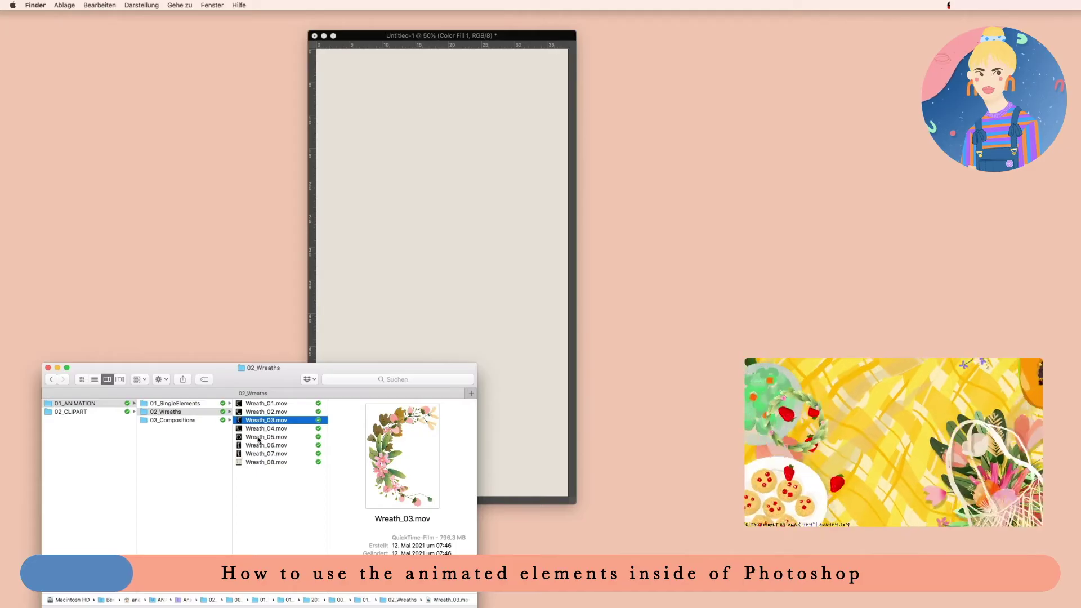
left_click(196, 421)
left_click(280, 446)
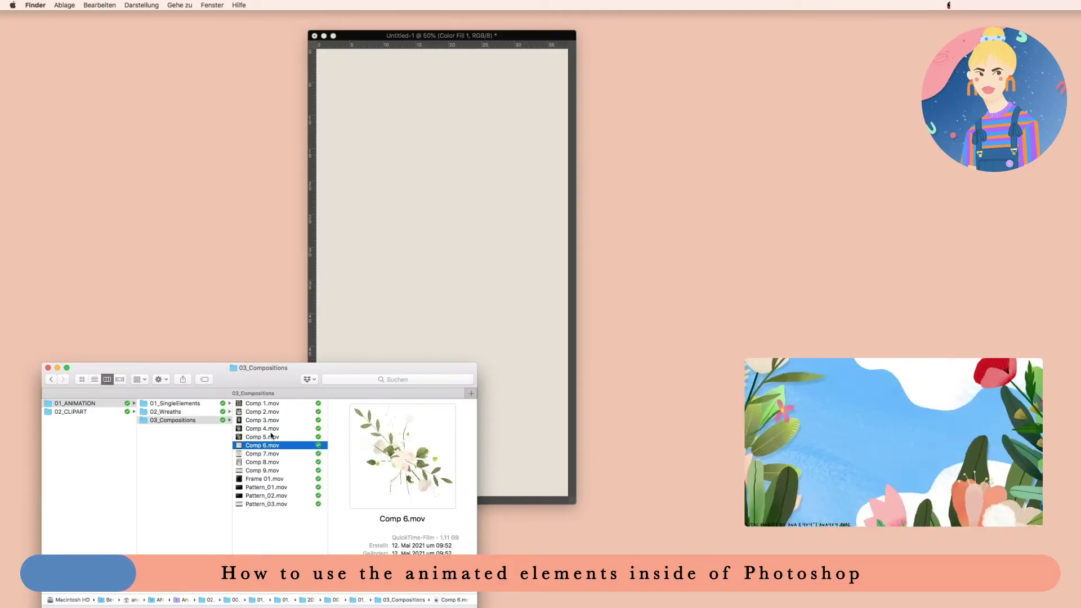
left_click_drag(474, 221, 415, 393)
left_click(458, 290)
Place Green_Foliage_22.mov from Pack 01 in 01_SingleElements on the canvas, scaled down to about 29%
left_click(259, 535)
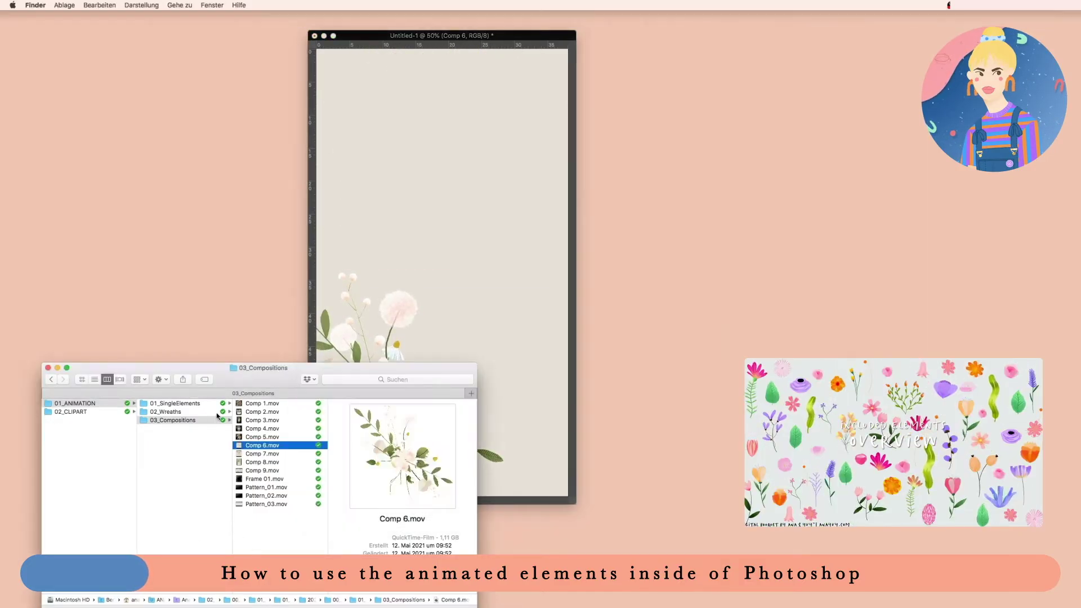
left_click(189, 403)
left_click(281, 405)
scroll(411, 458, "down", 3)
left_click(394, 460)
scroll(345, 461, "down", 5)
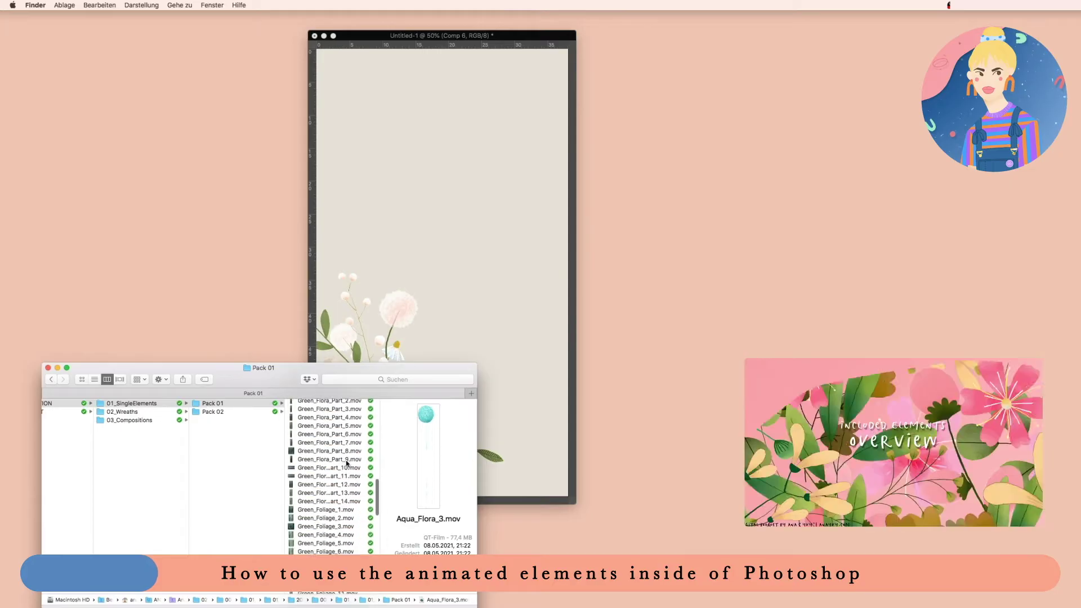
left_click(346, 461)
scroll(345, 461, "down", 5)
left_click(345, 461)
scroll(344, 460, "down", 3)
scroll(344, 462, "up", 5)
left_click_drag(326, 429, 468, 197)
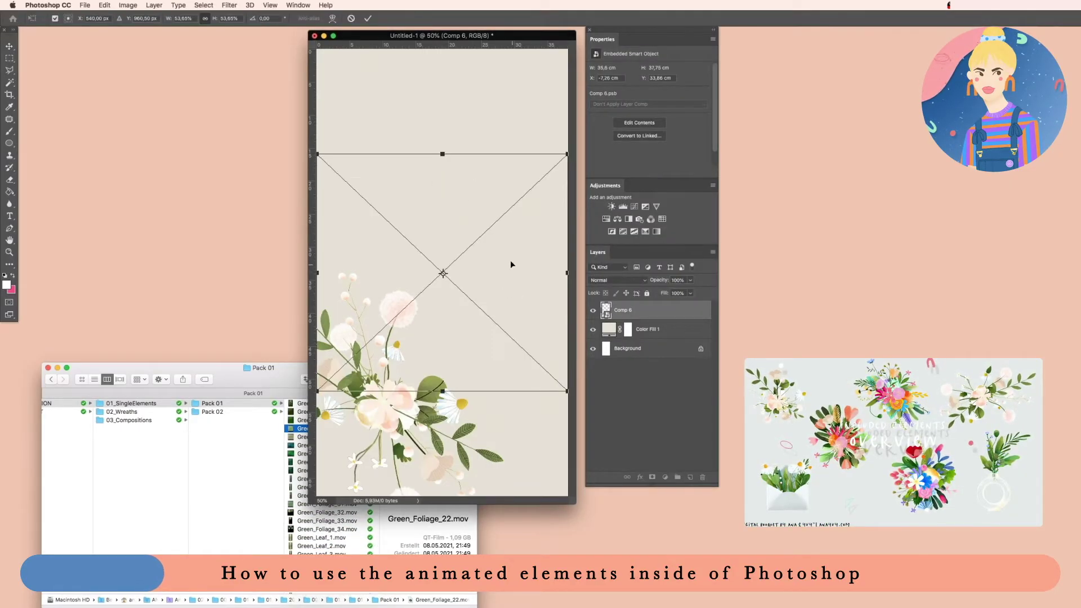
left_click_drag(442, 154, 442, 253)
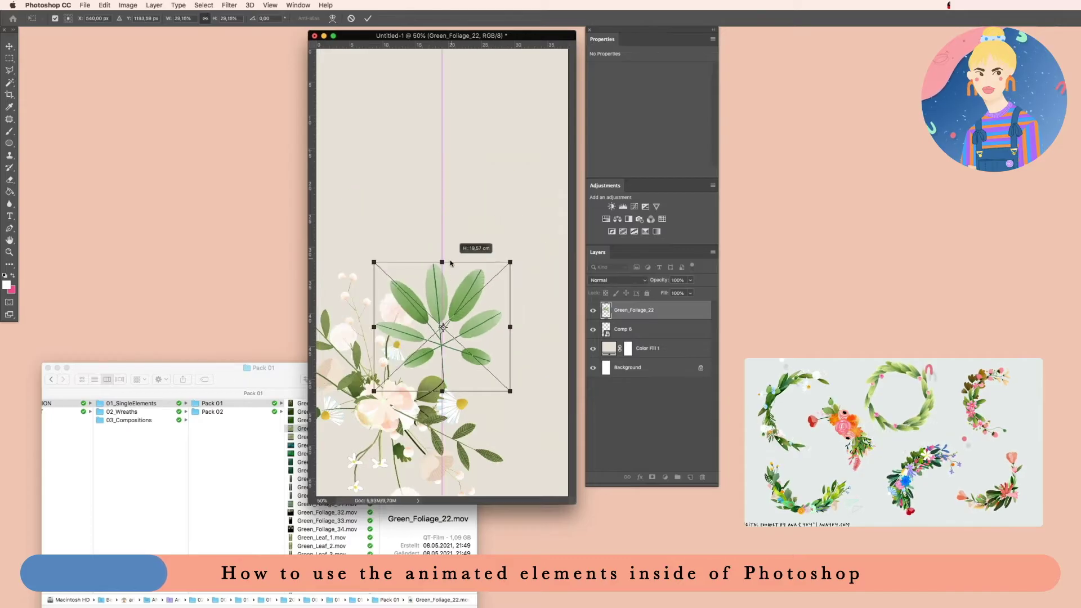
key("Return")
Move the green foliage to the canvas's lower-right corner and rotate it by about -29°
left_click_drag(469, 294, 548, 426)
key("ctrl+t")
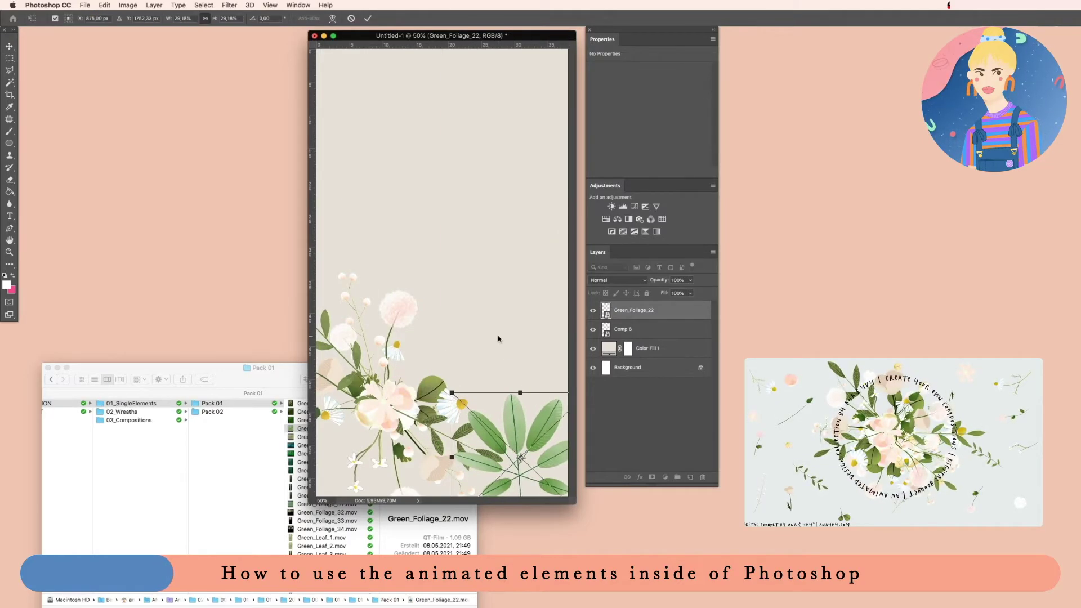
left_click_drag(461, 409, 532, 415)
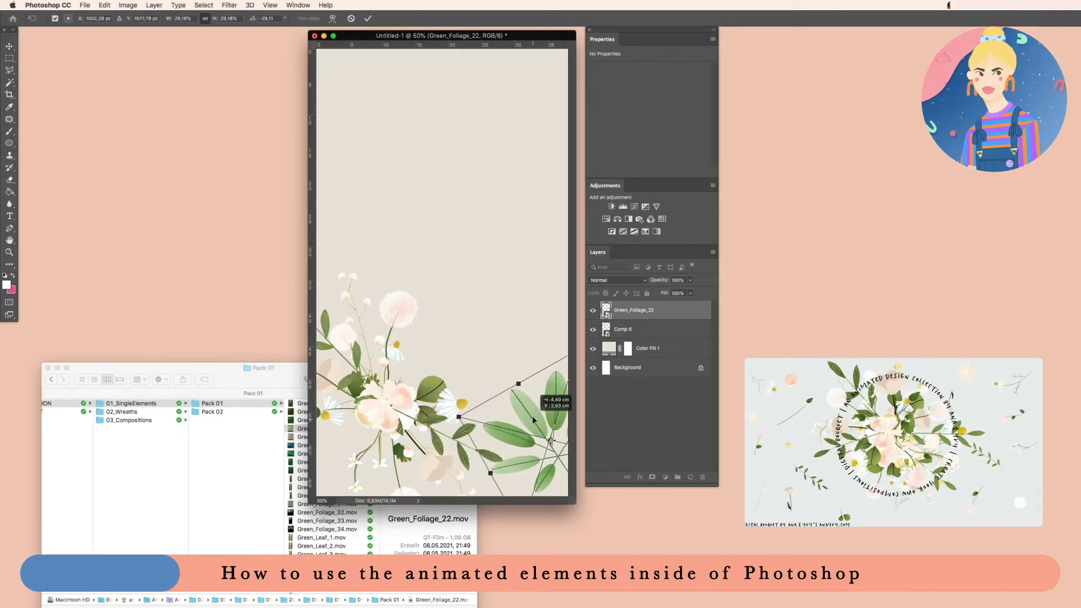
key("Return")
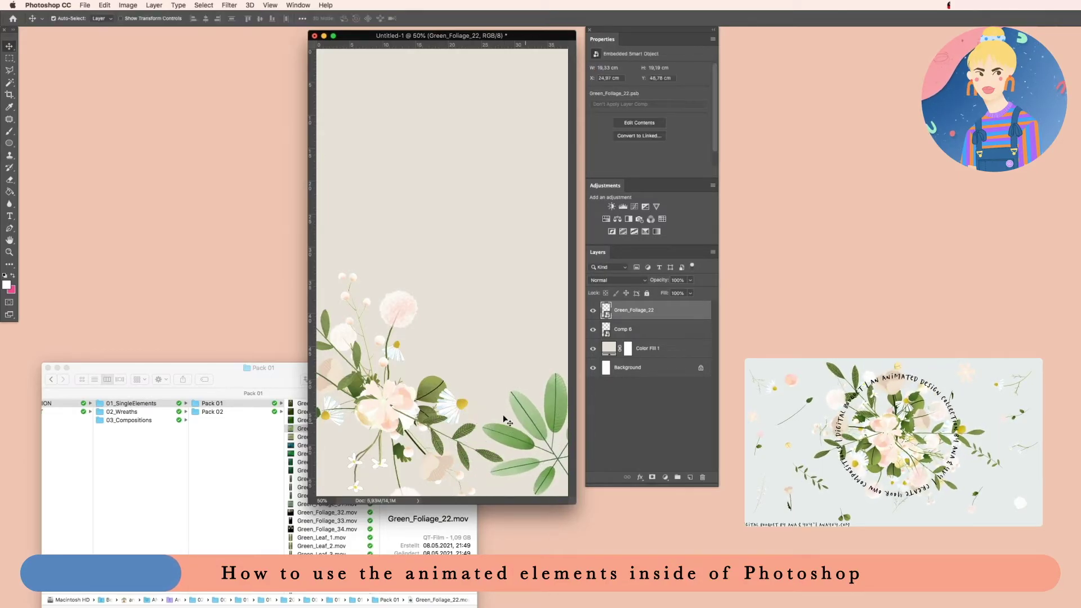
Browse Pack 02 of the single elements and preview the Pink_Blossom_13.mov animation
left_click(279, 479)
left_click(212, 412)
left_click(325, 420)
scroll(324, 420, "down", 15)
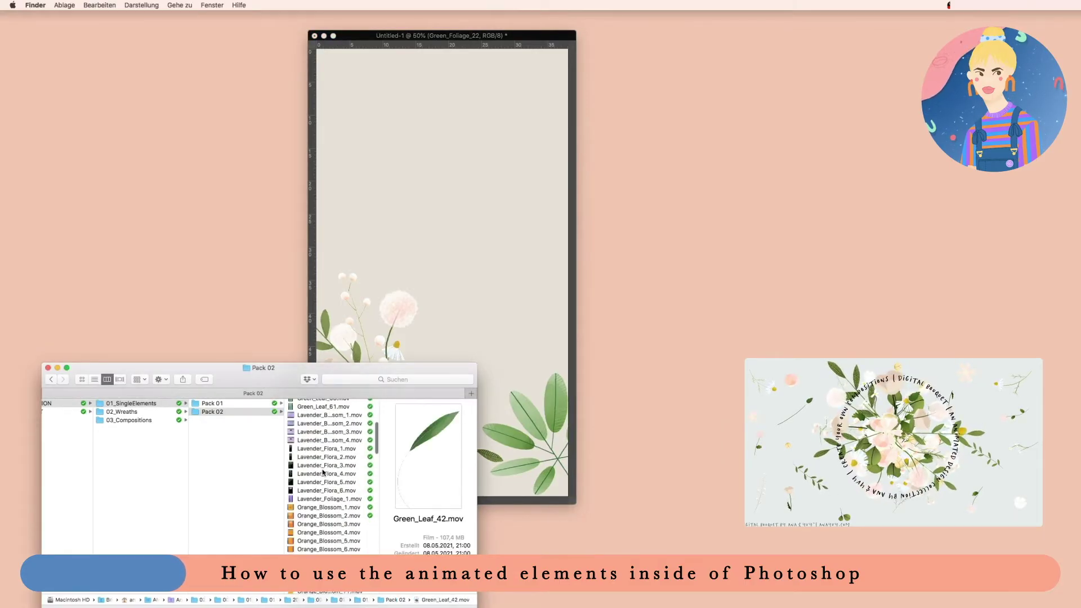
left_click(325, 444)
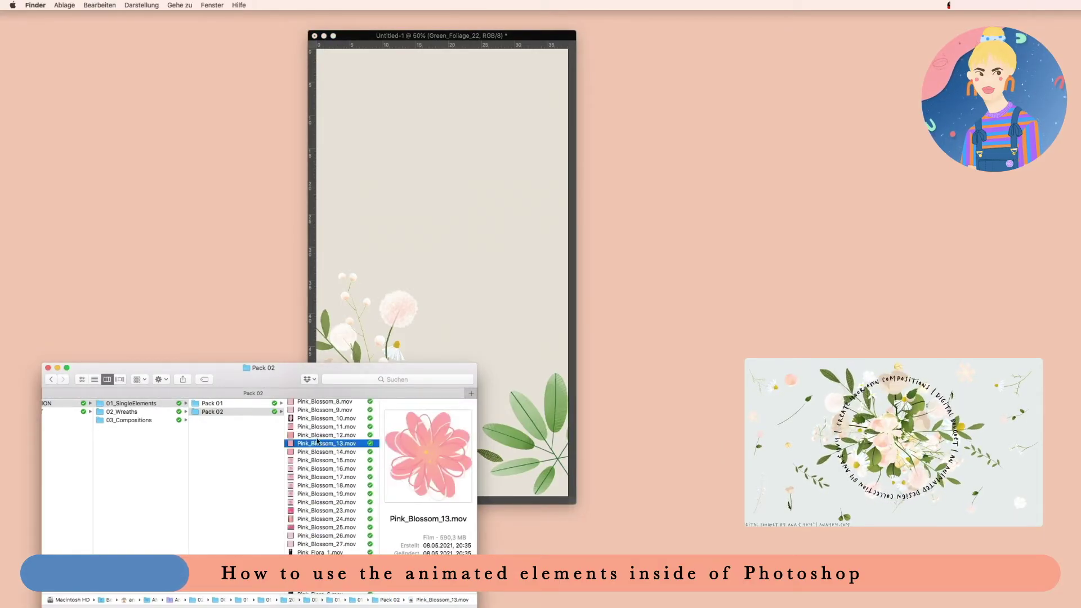
double_click(324, 444)
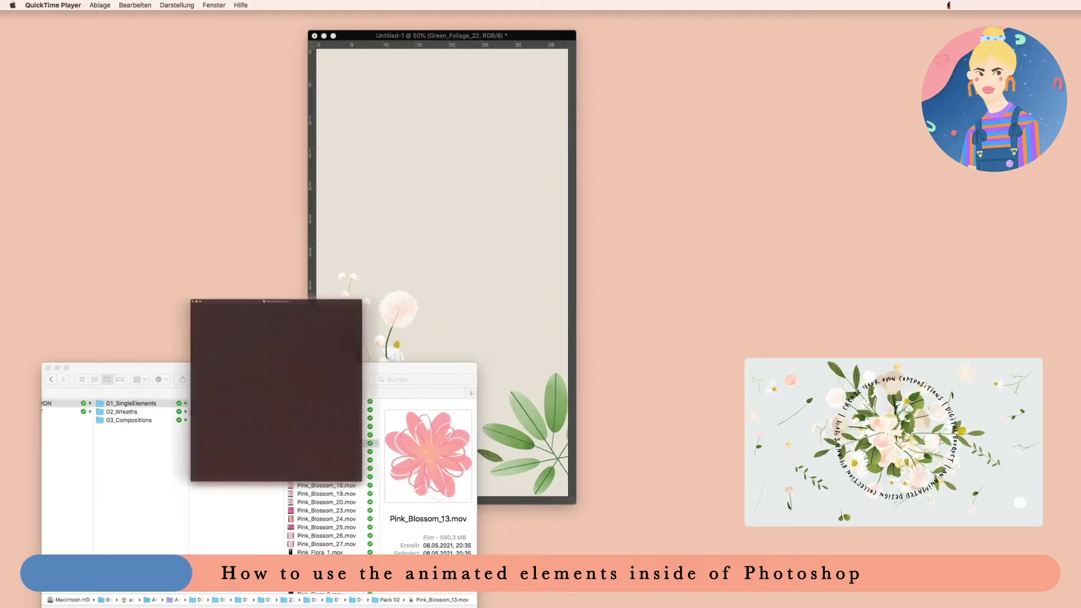
key("super+q")
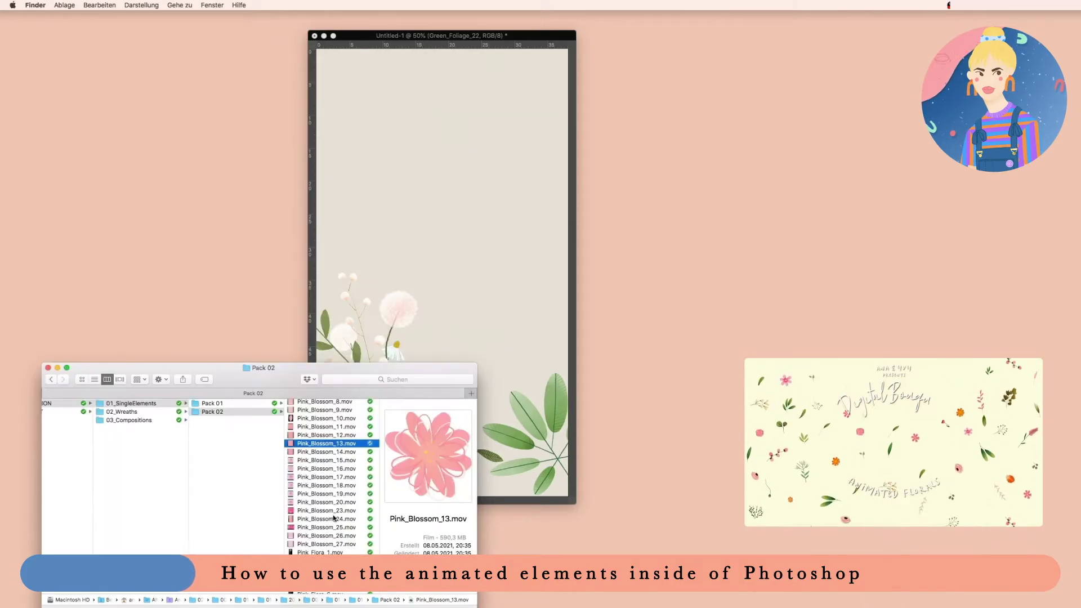
Examine the flora, foliage and blossom clips in Pack 02 for another flower
scroll(324, 479, "down", 6)
left_click(315, 486)
scroll(314, 500, "down", 6)
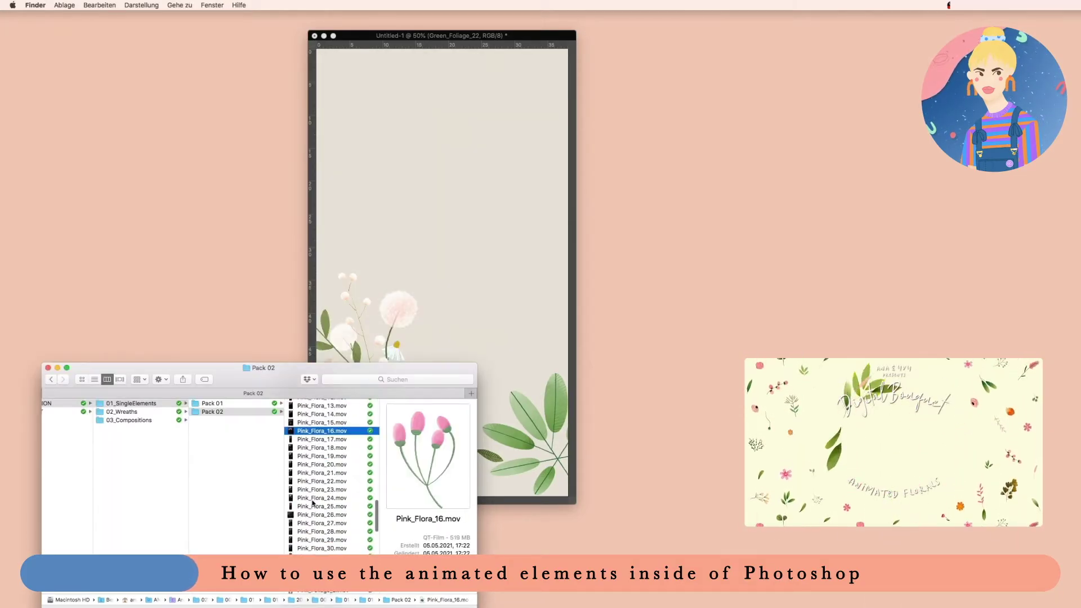
left_click(314, 500)
scroll(313, 500, "down", 6)
left_click(314, 499)
scroll(314, 500, "down", 15)
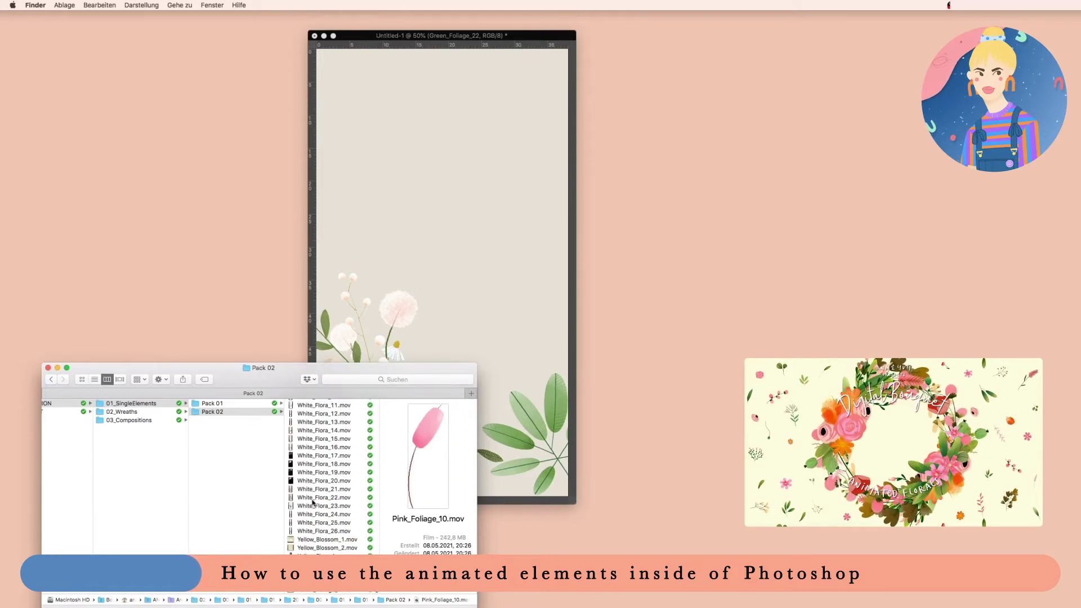
scroll(314, 462, "up", 20)
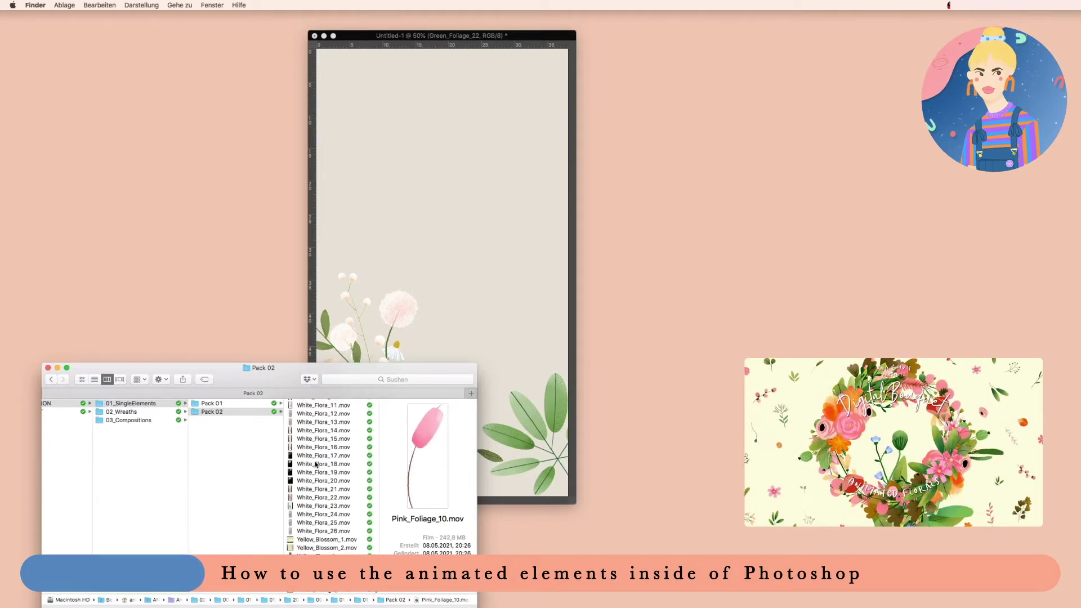
left_click(316, 467)
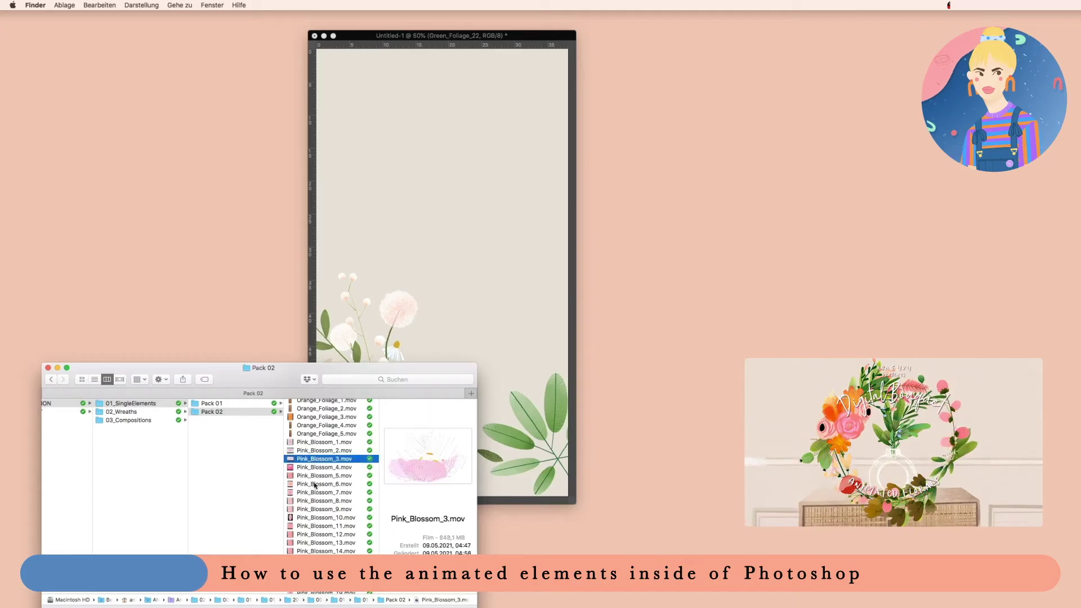
Place Pink_Blossom_7.mov on the canvas, scaled down to about 11.6 cm wide, between the bouquet and the green foliage
left_click(311, 493)
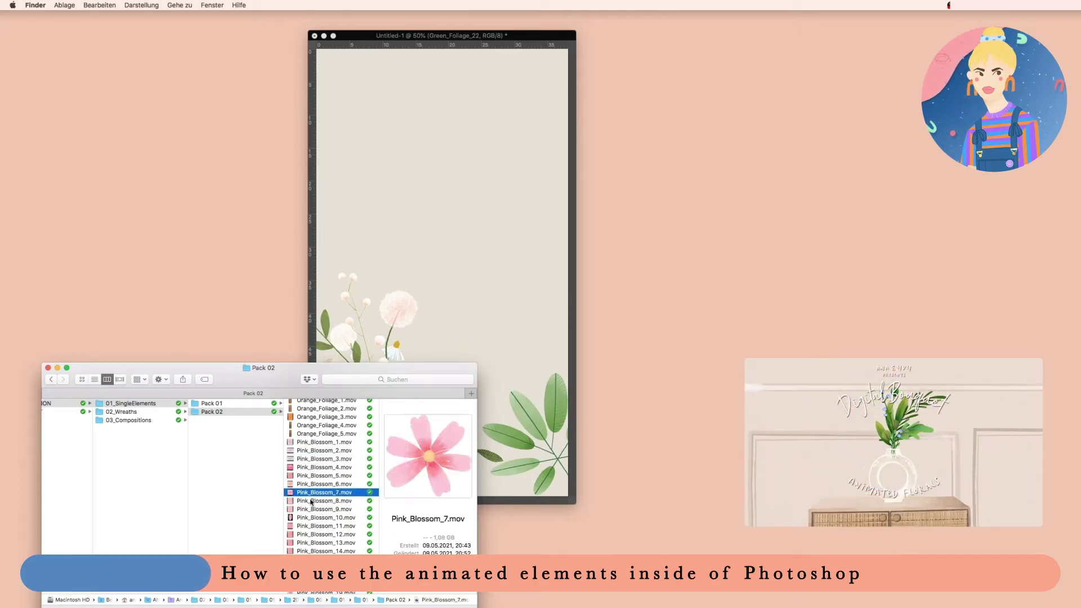
left_click_drag(313, 494, 465, 227)
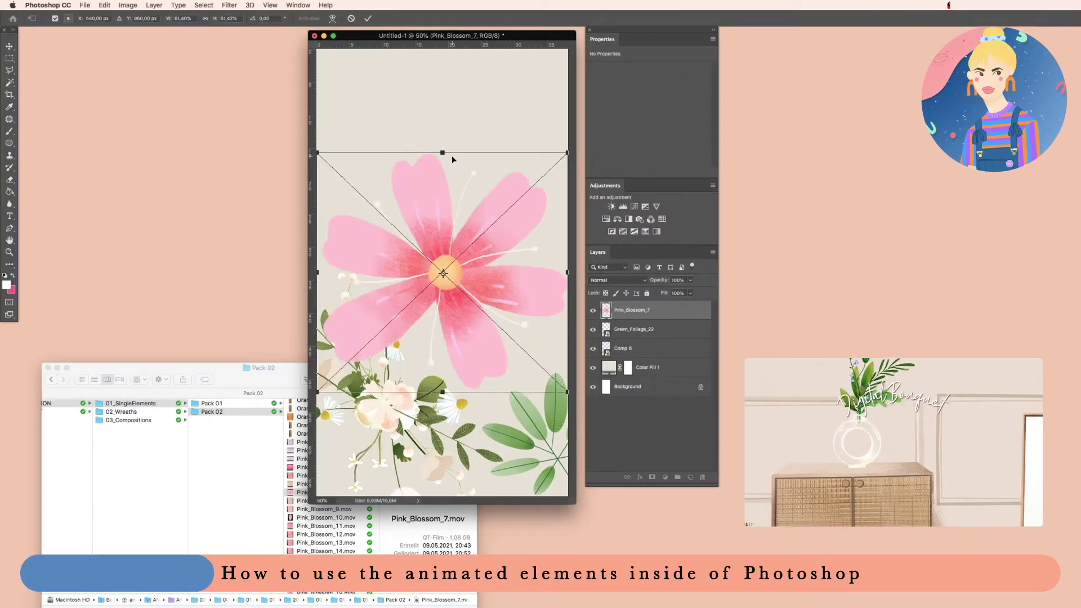
left_click_drag(443, 156, 443, 317)
left_click_drag(458, 356, 489, 398)
key("Return")
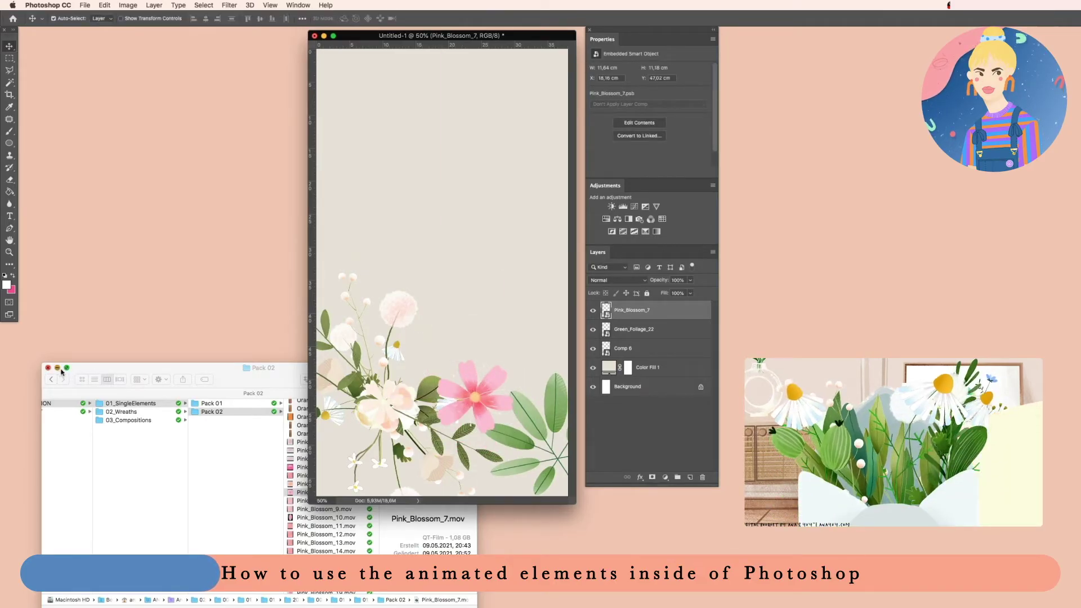
Minimize the file browser window, and reposition the pink blossom above the bouquet and the green foliage closer to it
left_click(58, 368)
left_click_drag(490, 391, 468, 345)
left_click_drag(563, 413, 541, 421)
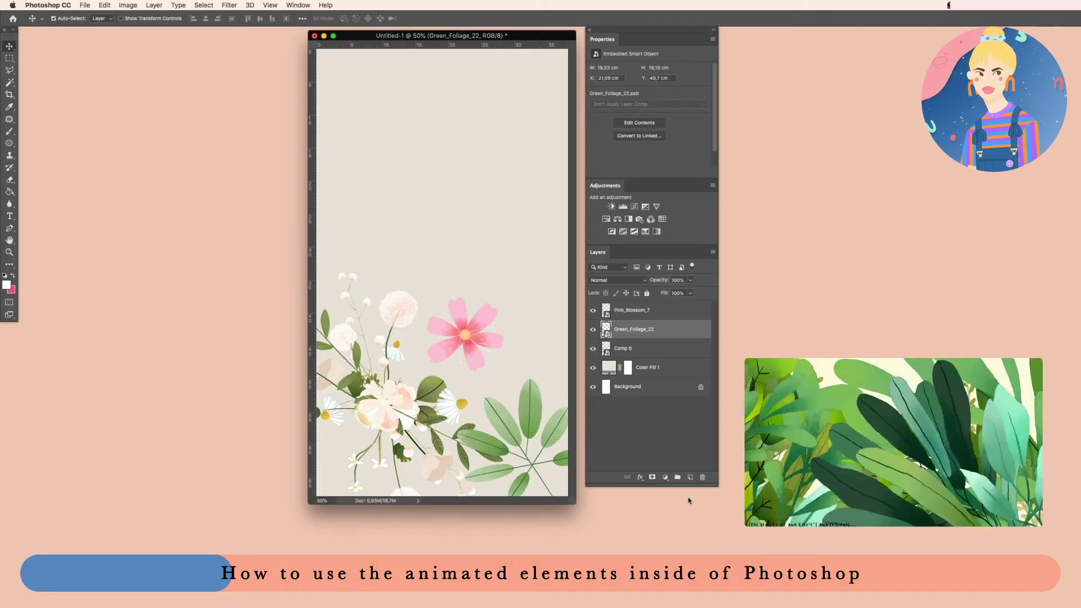
left_click_drag(529, 414, 530, 390)
Add a red Color Overlay effect in Soft Light mode to the Green_Foliage_22 layer
left_click(638, 477)
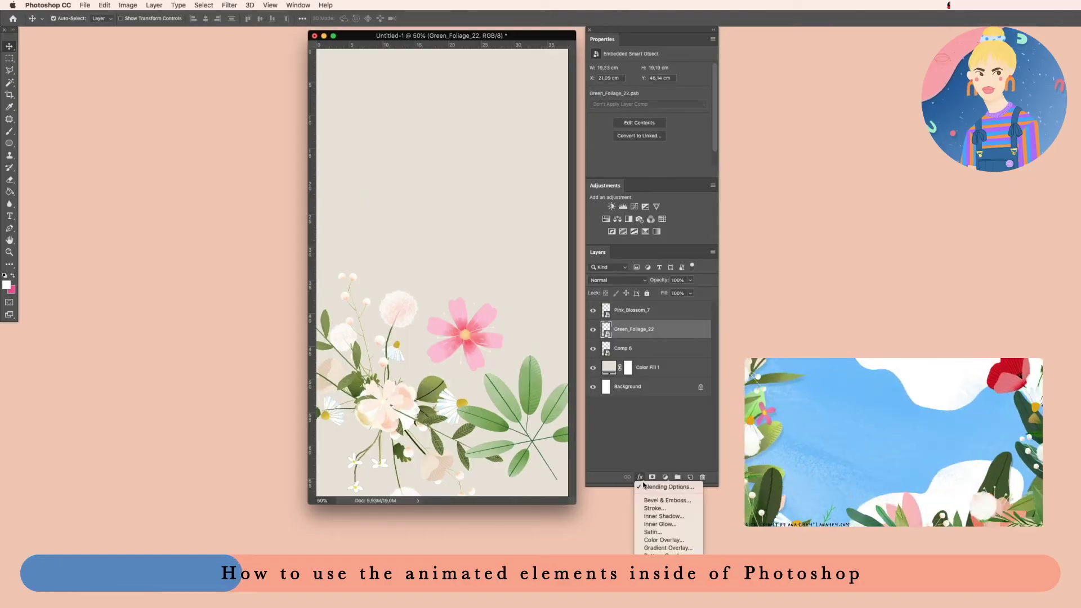
left_click(676, 542)
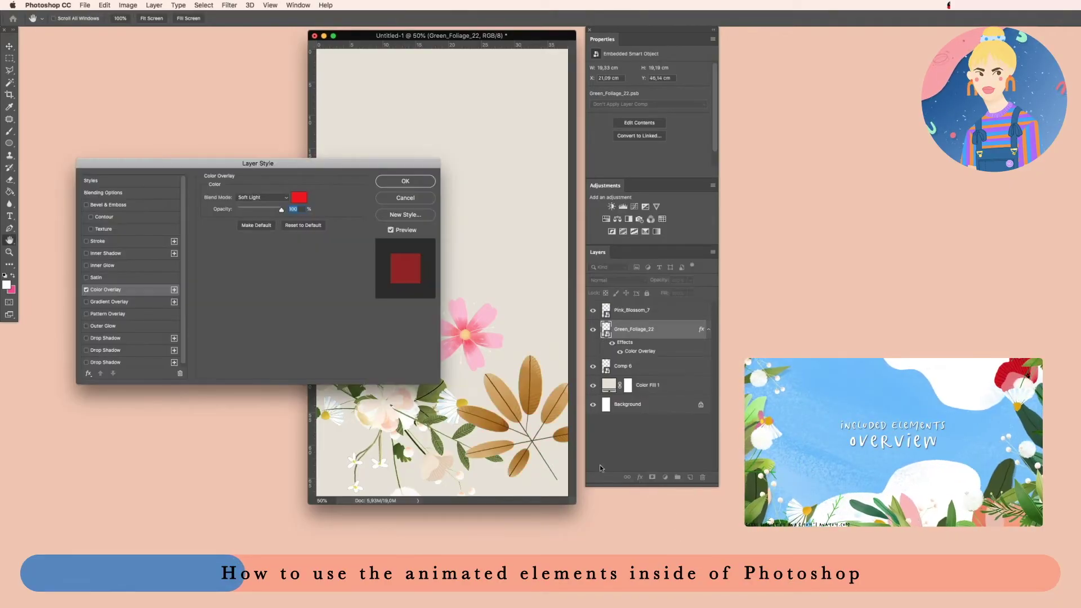
left_click_drag(318, 165, 434, 115)
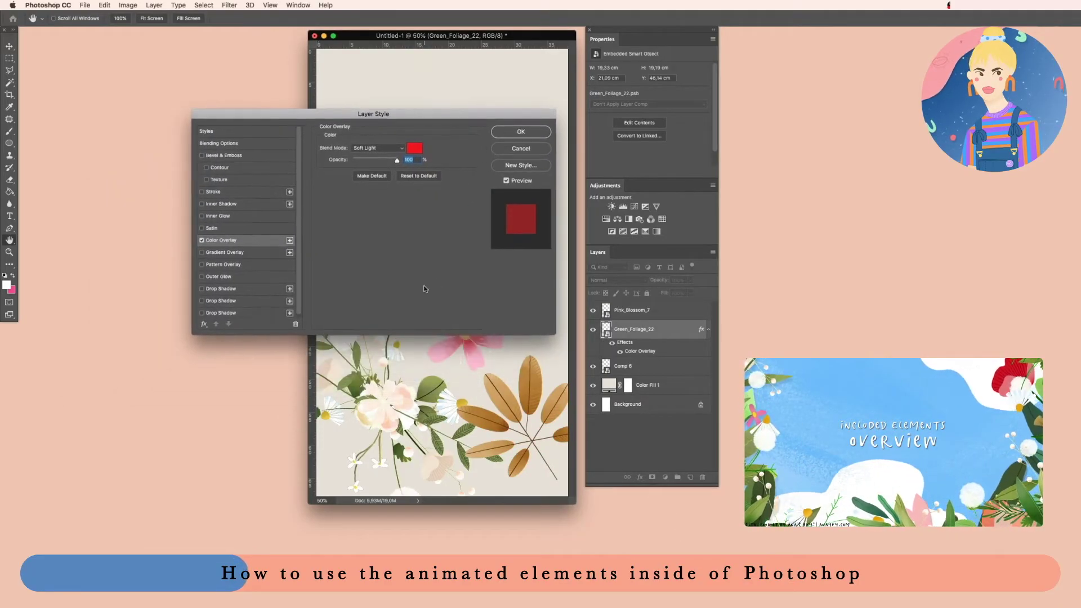
left_click(414, 149)
key("Return")
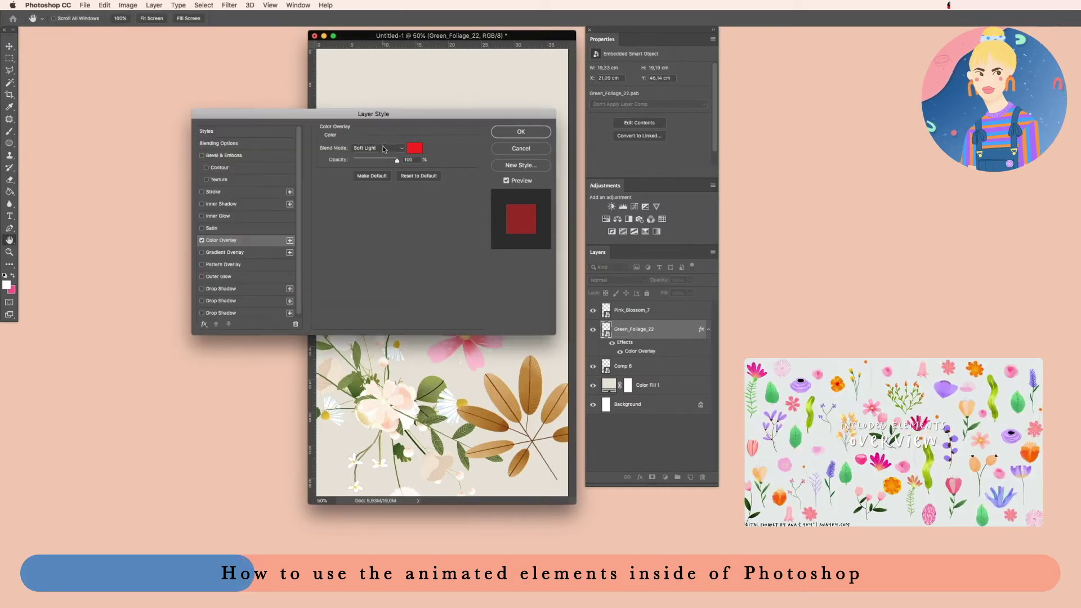
Try the Lighten, Normal, Luminosity and Color blend modes for the red overlay on the foliage
left_click(389, 148)
left_click(383, 149)
left_click(383, 149)
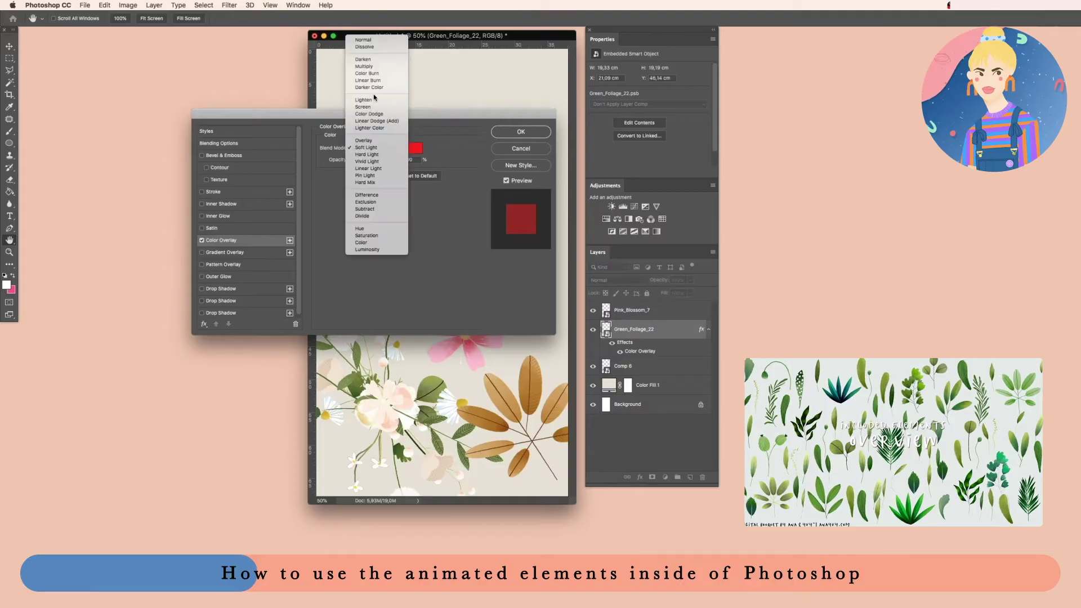
left_click(375, 101)
left_click(382, 148)
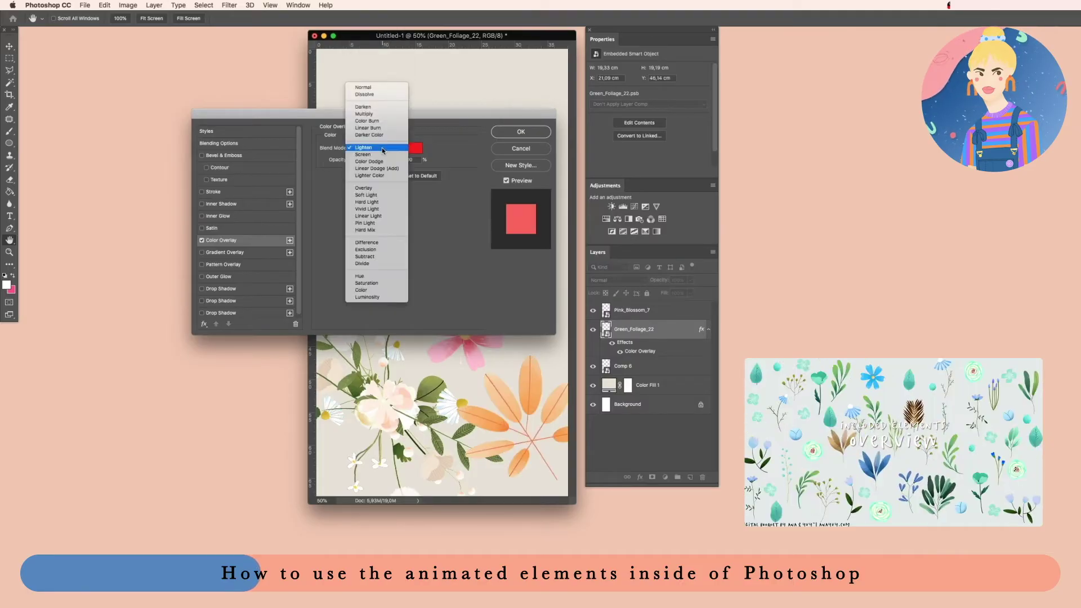
left_click(377, 87)
left_click(383, 148)
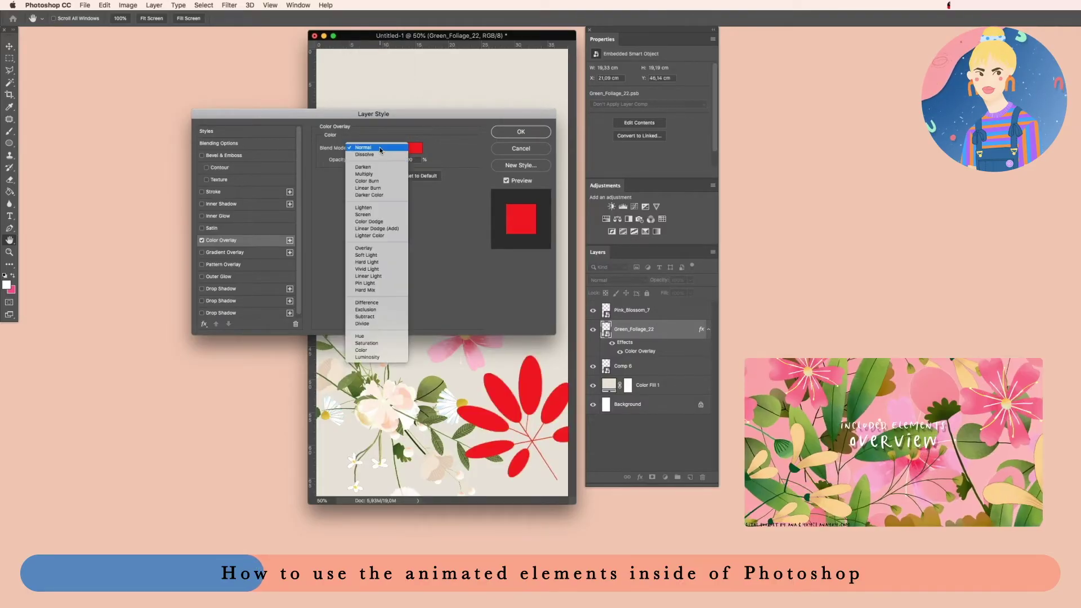
left_click(373, 357)
left_click(377, 147)
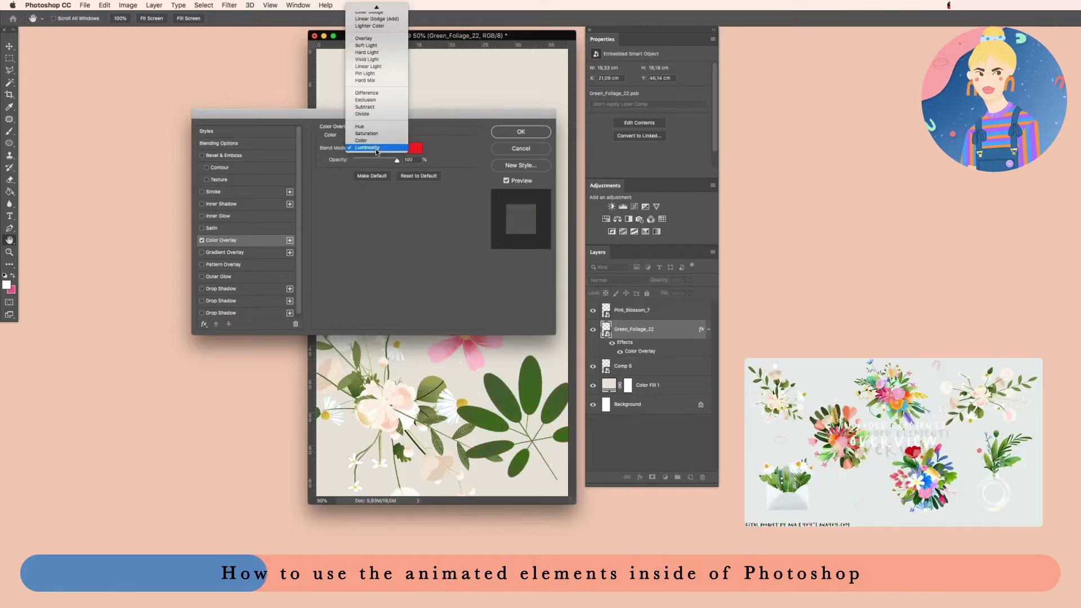
left_click(371, 141)
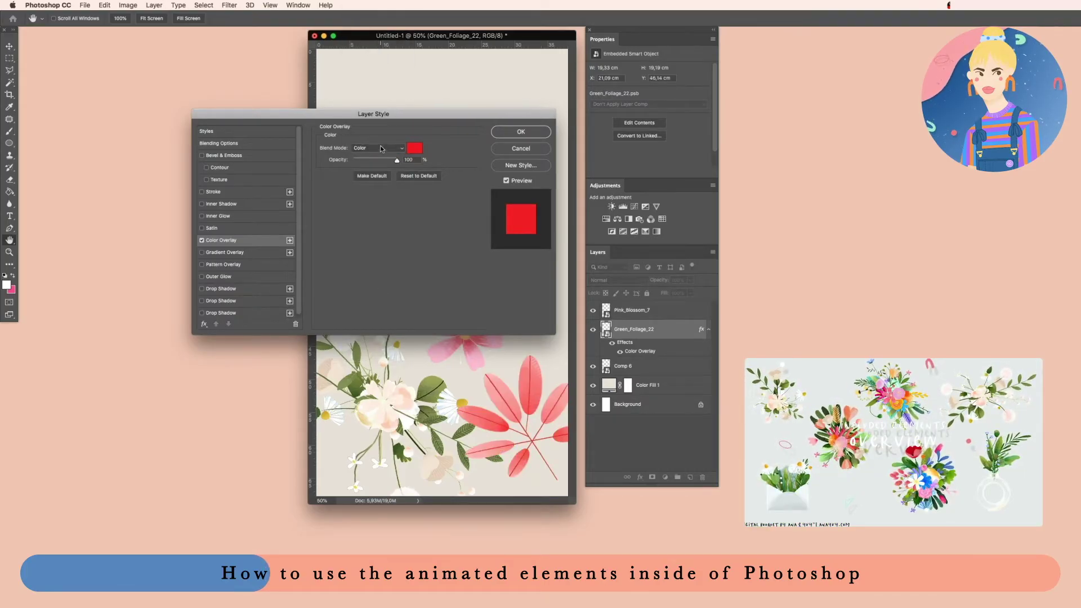
left_click(381, 149)
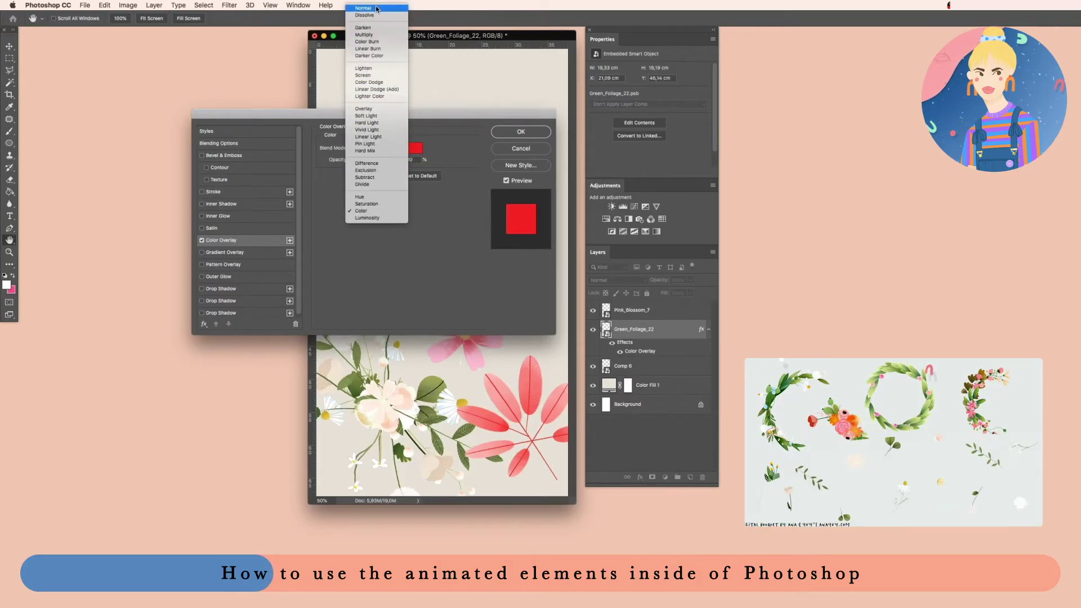
left_click(377, 8)
Change the foliage's overlay colour to light coral #ff7e7e, set its blend mode to Soft Light, and apply the layer style
left_click(415, 148)
left_click_drag(246, 186, 194, 144)
left_click(348, 132)
left_click(397, 148)
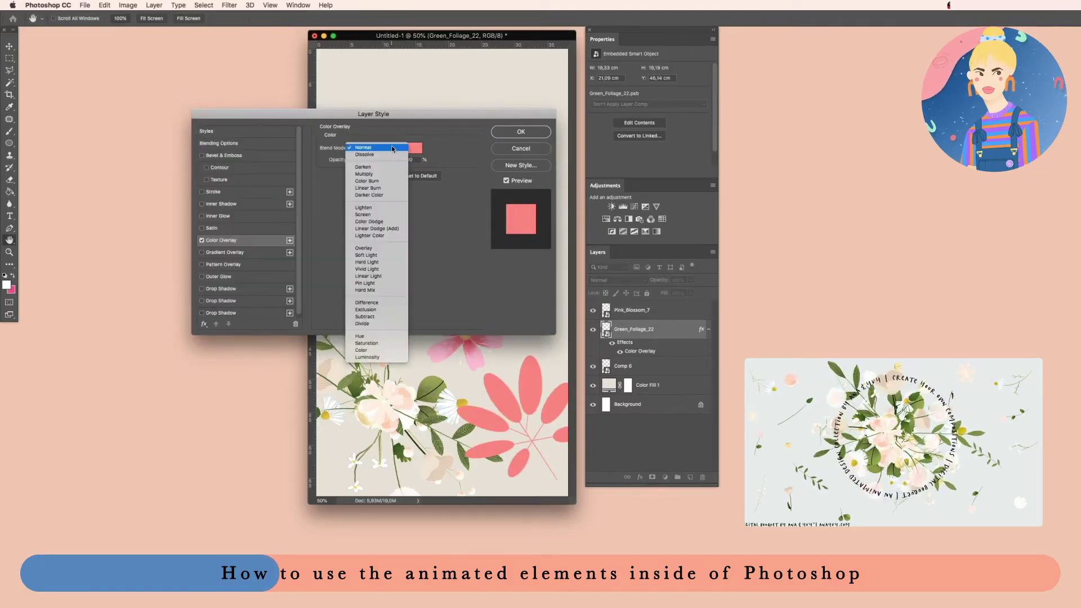
left_click(366, 255)
left_click(412, 149)
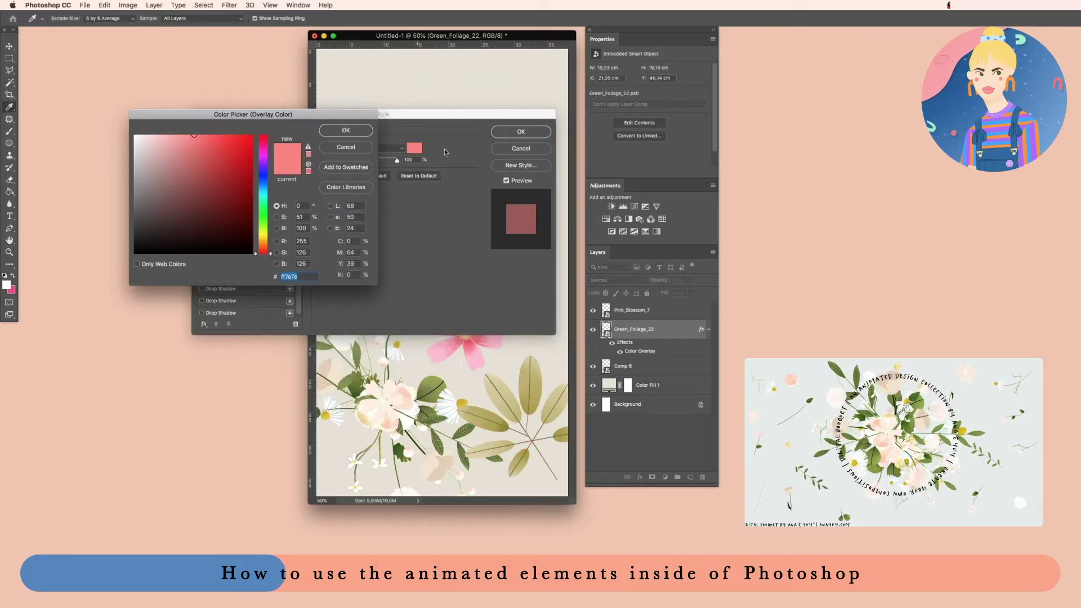
left_click(341, 131)
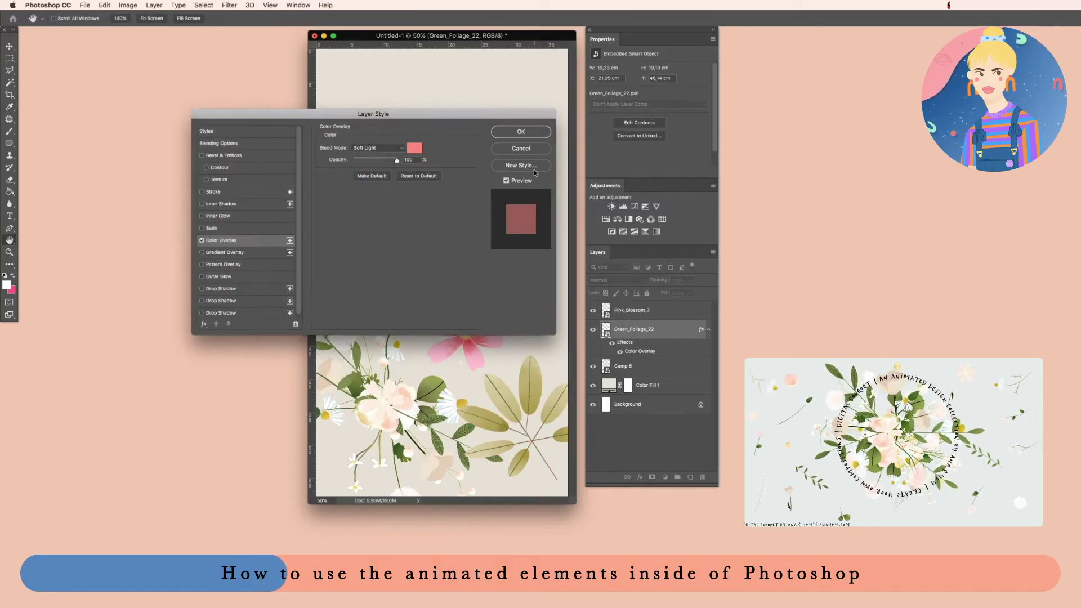
left_click(521, 133)
Collapse the foliage layer's effects and merge the Color Fill 1 layer with the Background layer
left_click(709, 330)
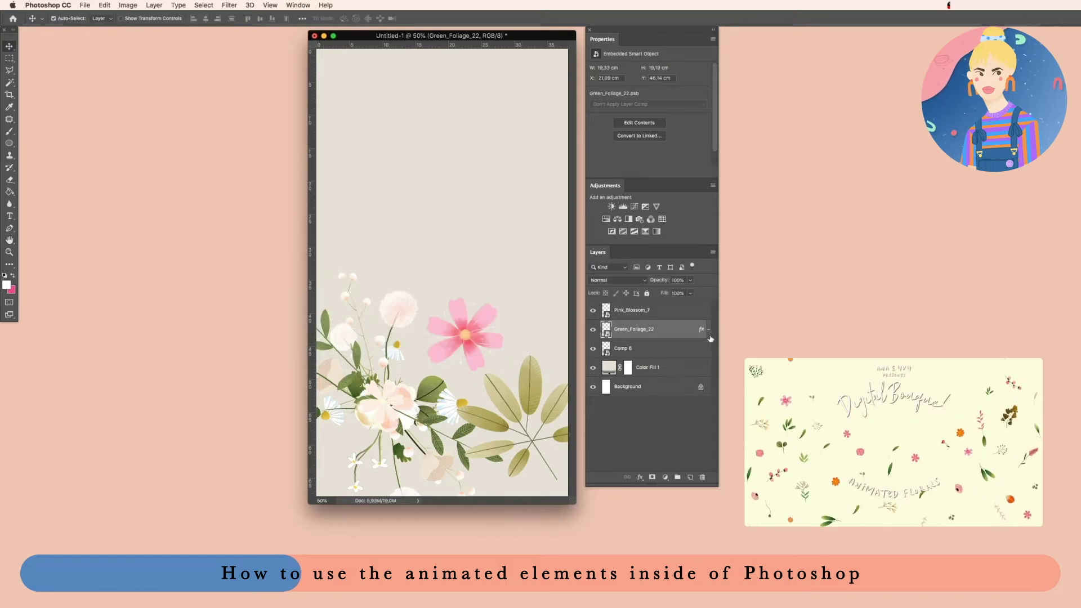
left_click(647, 372)
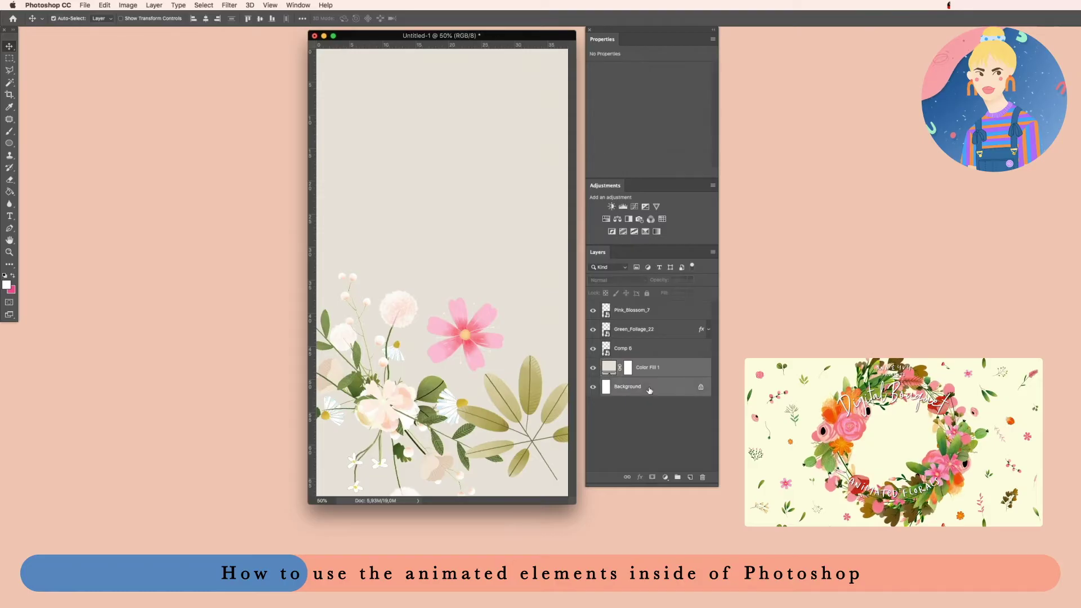
key("Delete")
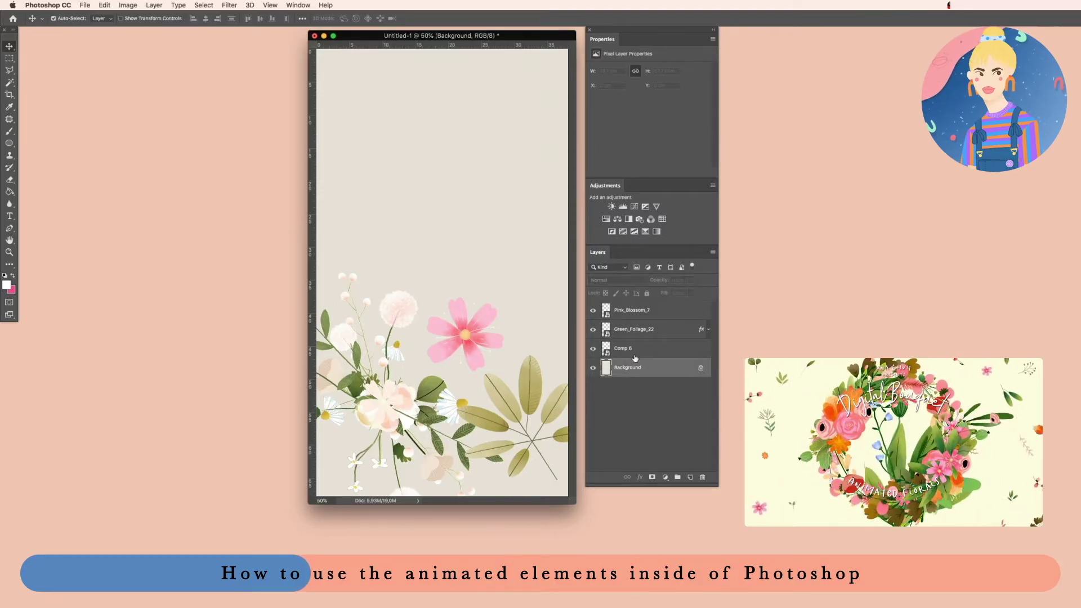
Move the foliage to the upper part of the canvas, the pink blossom to the lower right, and the bouquet slightly right
left_click(651, 330)
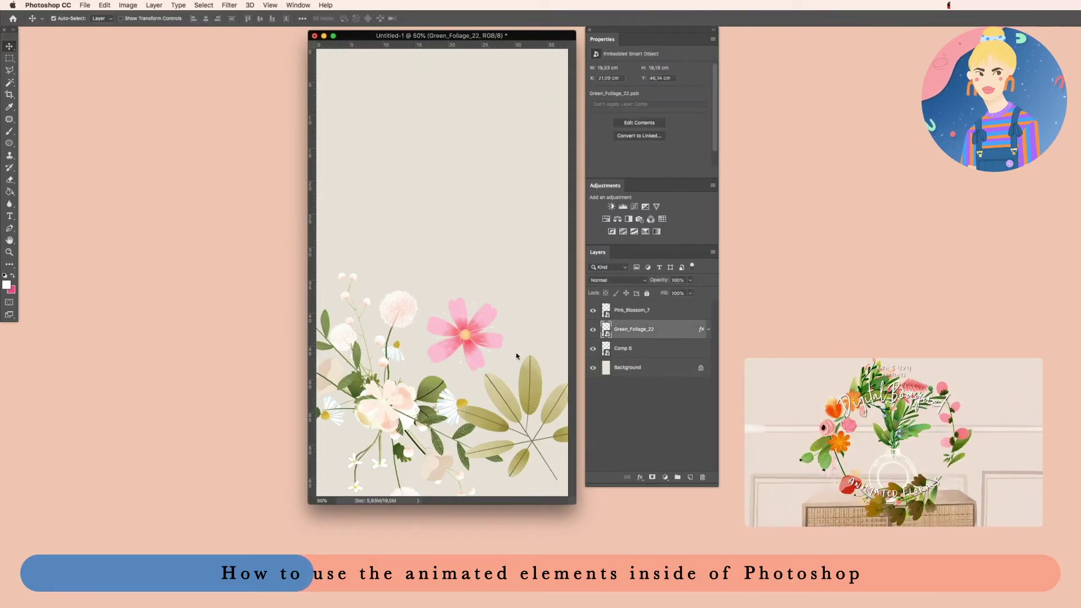
left_click_drag(524, 384, 511, 200)
left_click_drag(477, 320, 518, 399)
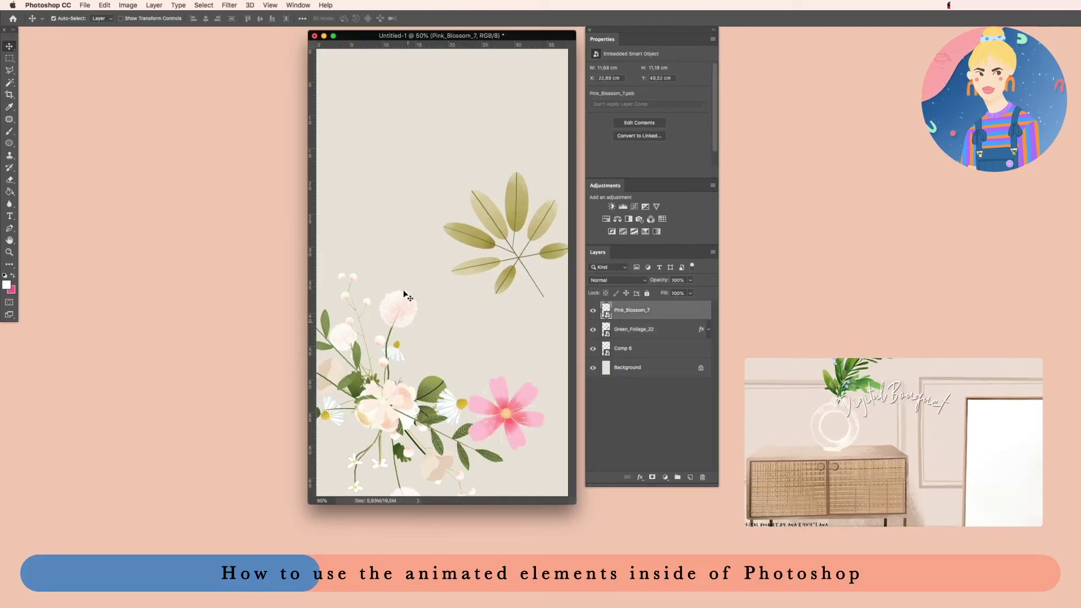
left_click_drag(408, 301, 429, 314)
left_click(494, 254)
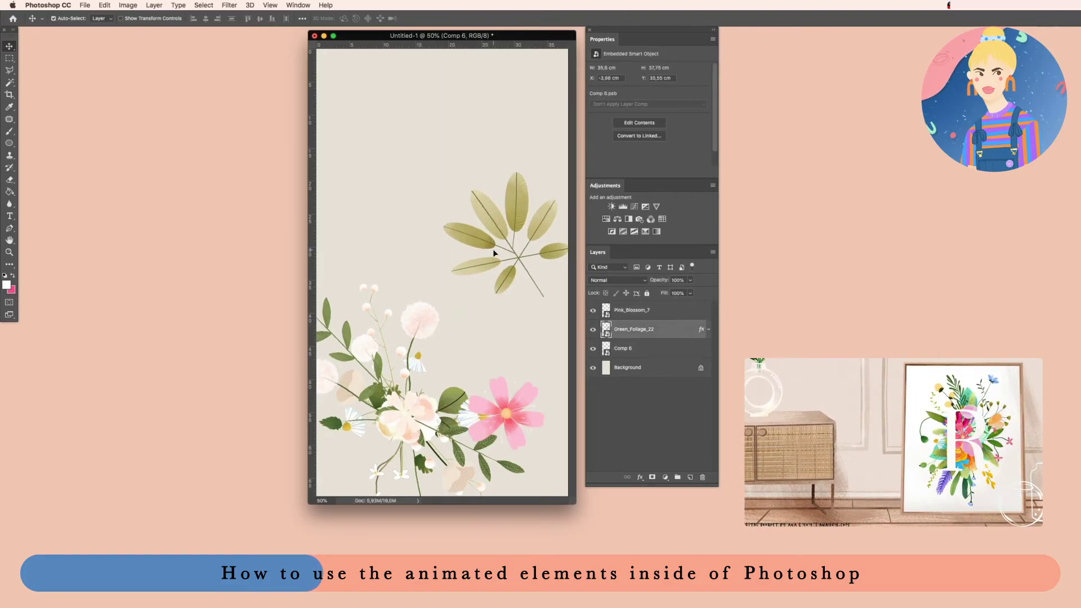
left_click_drag(493, 252, 482, 266)
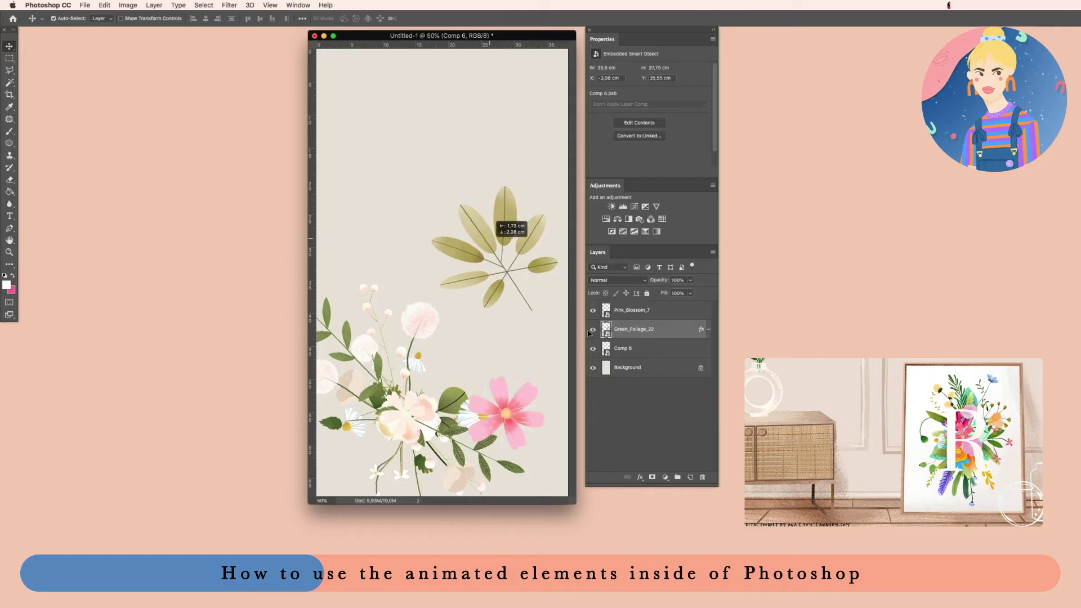
Reposition the bouquet to mid-canvas and the foliage above it near the top of the canvas
left_click(640, 477)
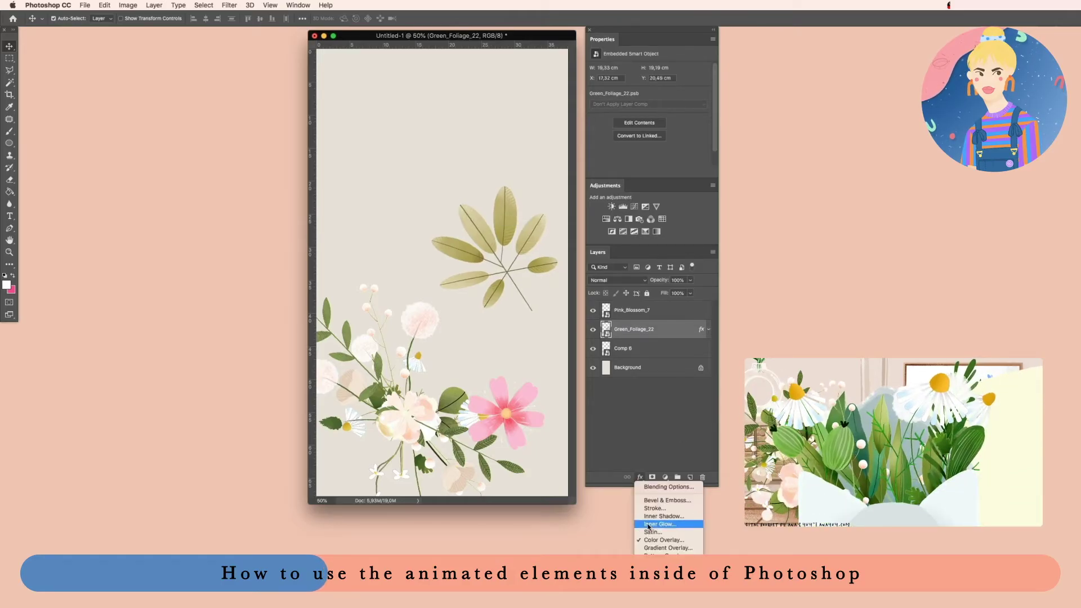
left_click(682, 410)
left_click_drag(475, 227, 490, 278)
left_click_drag(418, 332, 392, 321)
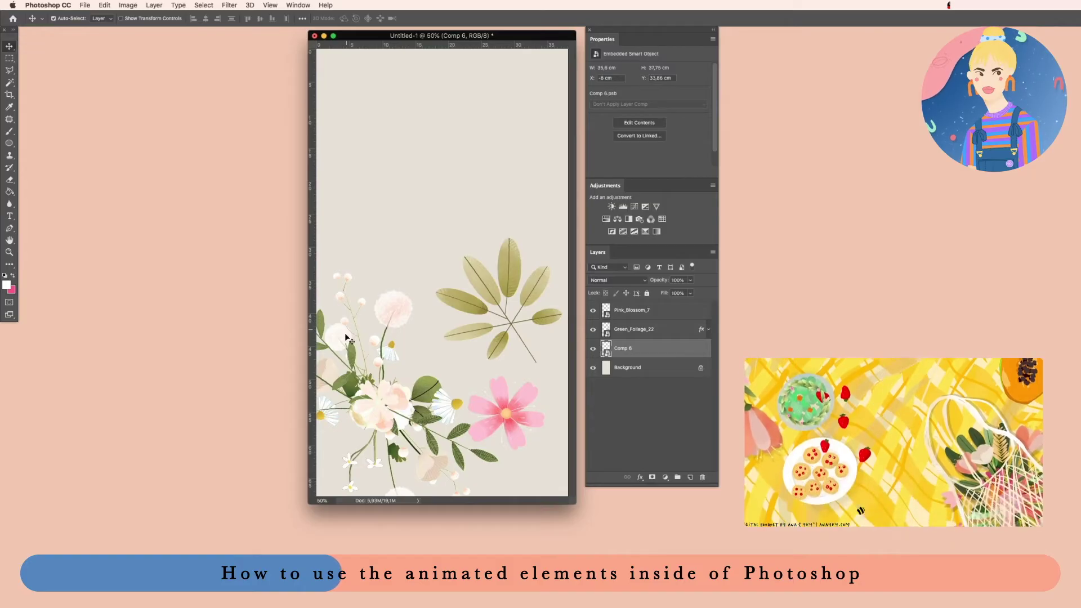
left_click_drag(403, 311, 424, 201)
left_click_drag(460, 324, 433, 178)
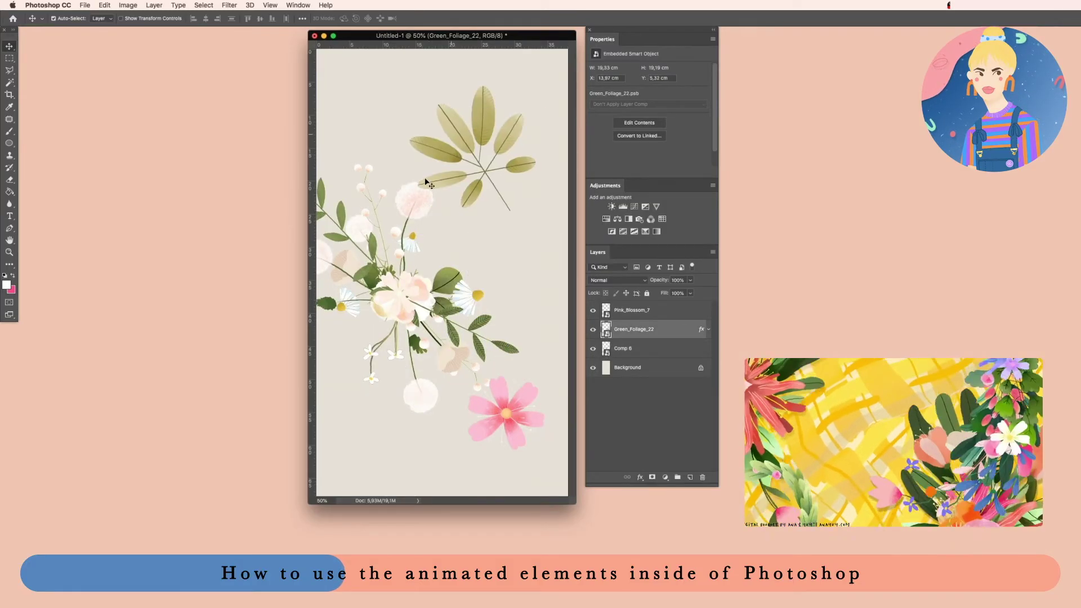
Arrange the bouquet in the canvas's lower left corner, with the foliage to its right and the pink blossom above the foliage
left_click_drag(377, 292, 338, 386)
left_click_drag(504, 414, 486, 330)
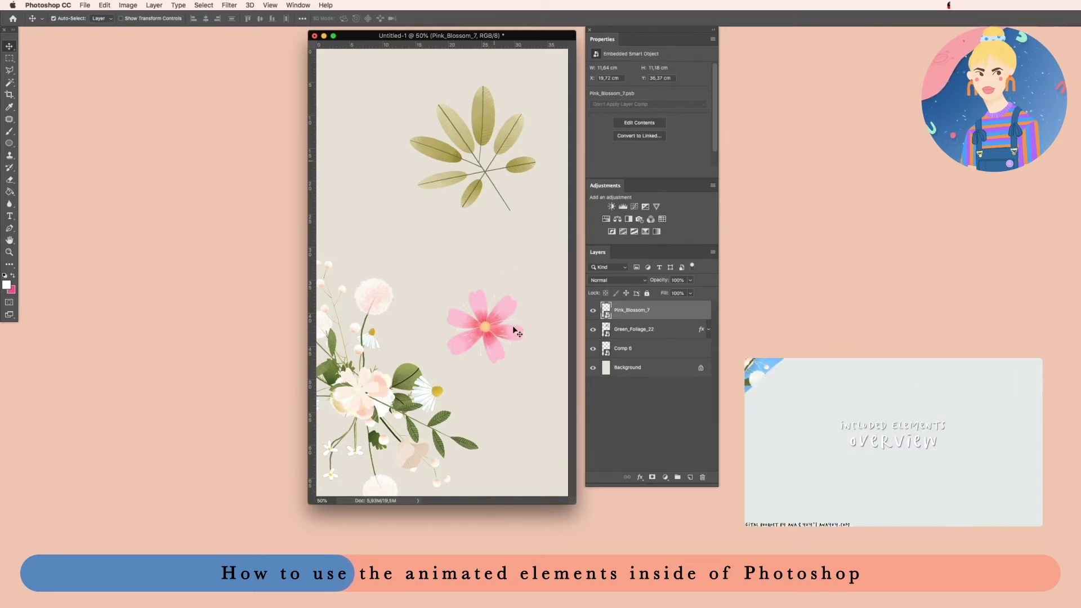
left_click_drag(491, 331, 431, 353)
left_click_drag(488, 115, 541, 414)
left_click_drag(435, 337, 478, 326)
left_click_drag(535, 424, 506, 389)
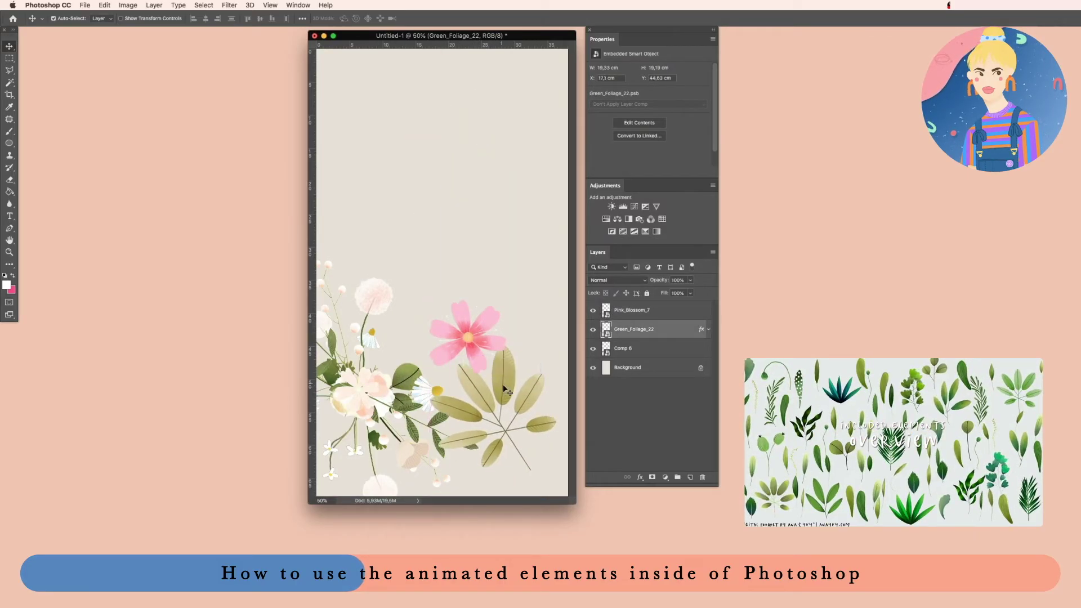
Add a layer mask to Green_Foliage_22 and erase the lower end of the foliage's stem
left_click(652, 478)
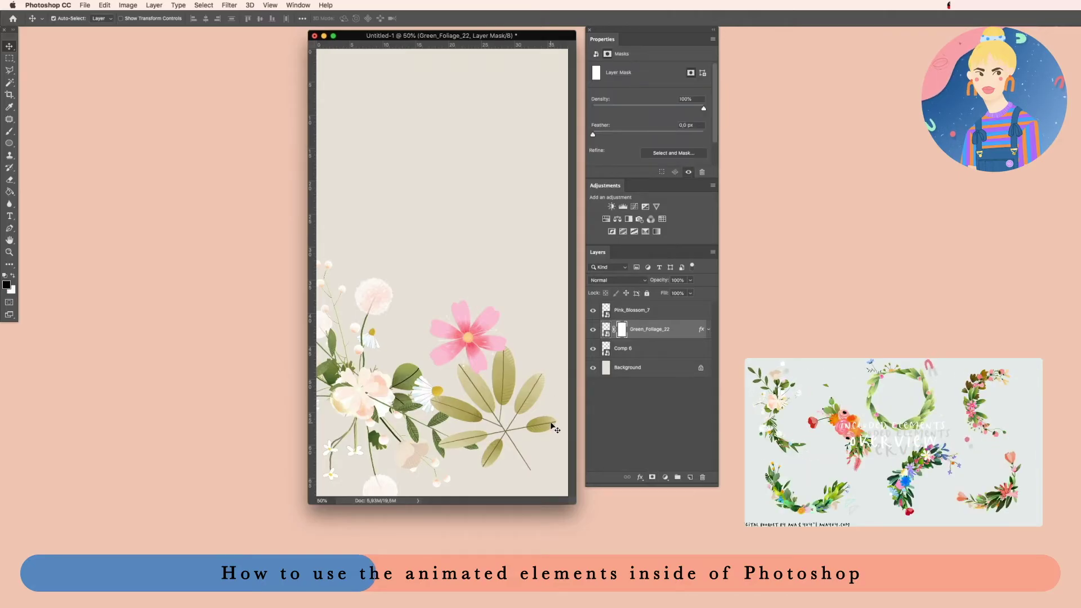
key("e")
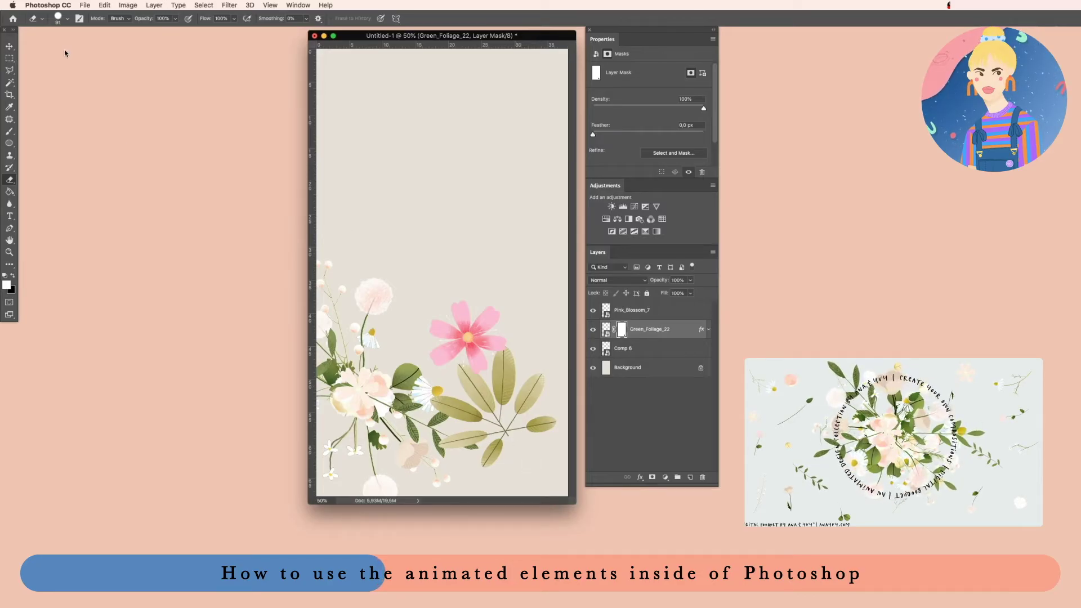
left_click(8, 48)
Move the masked foliage into the canvas's lower right corner and the pink blossom closer above the bouquet
left_click_drag(511, 387, 492, 275)
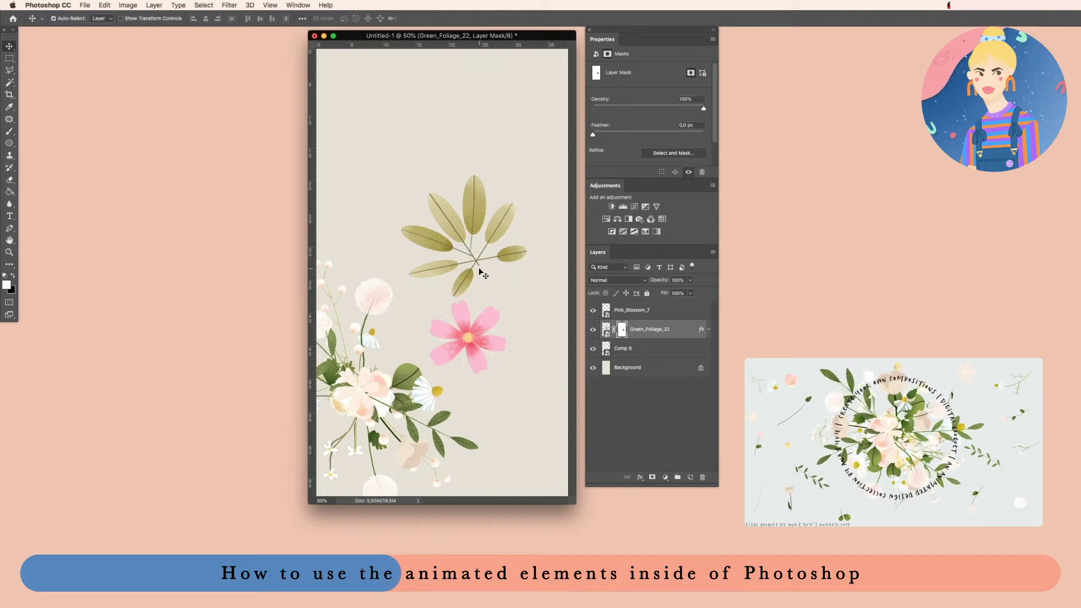
left_click_drag(483, 203, 531, 401)
left_click_drag(483, 322, 450, 313)
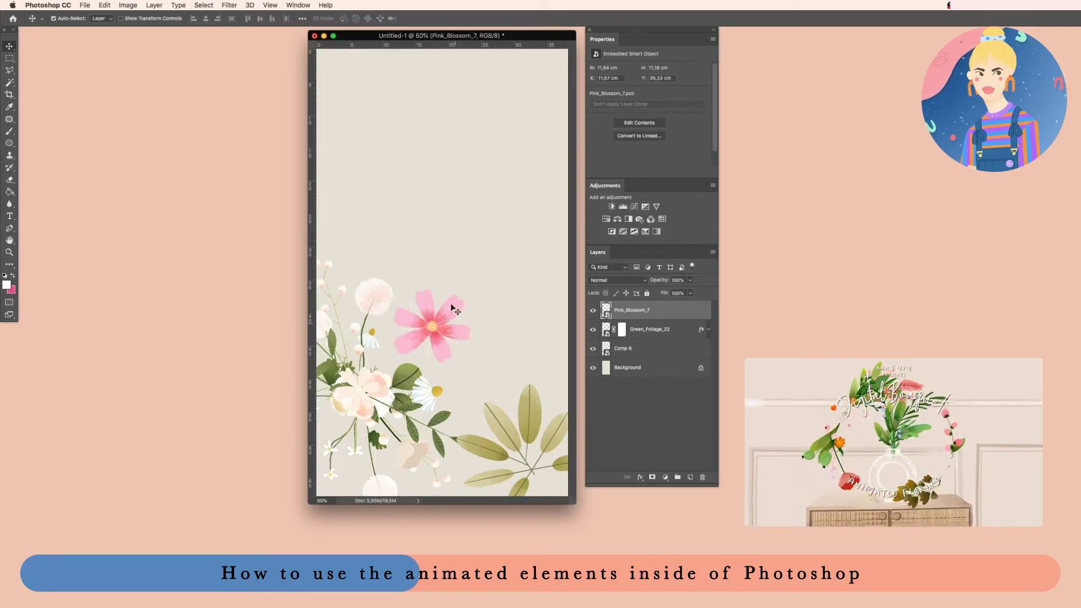
Recolour Pink_Blossom_7 with a Hue/Saturation adjustment on the Reds, using hue +43 and saturation -34
left_click(128, 4)
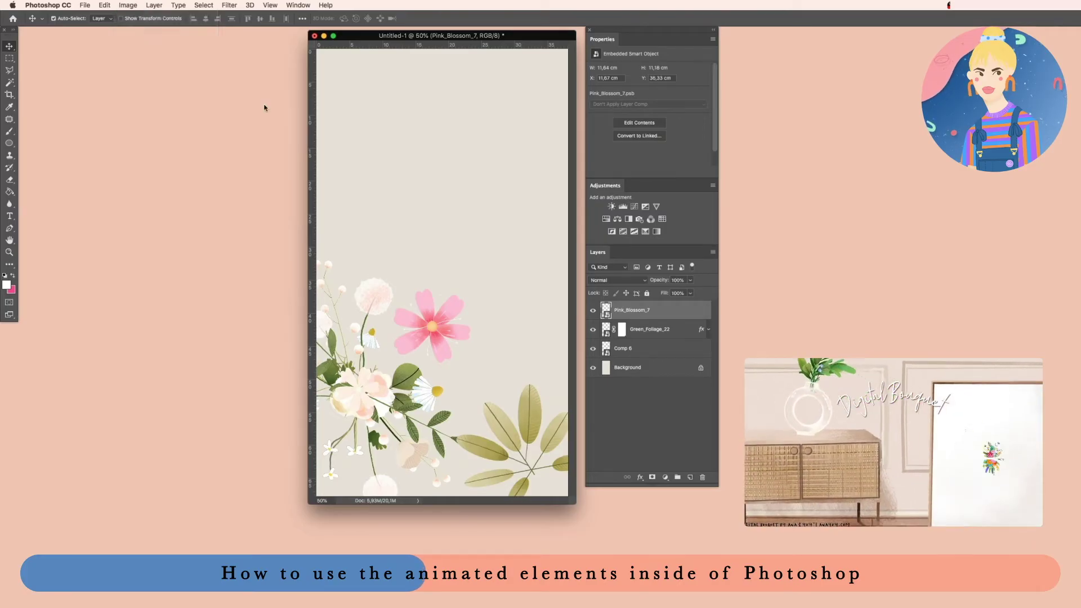
left_click(606, 312)
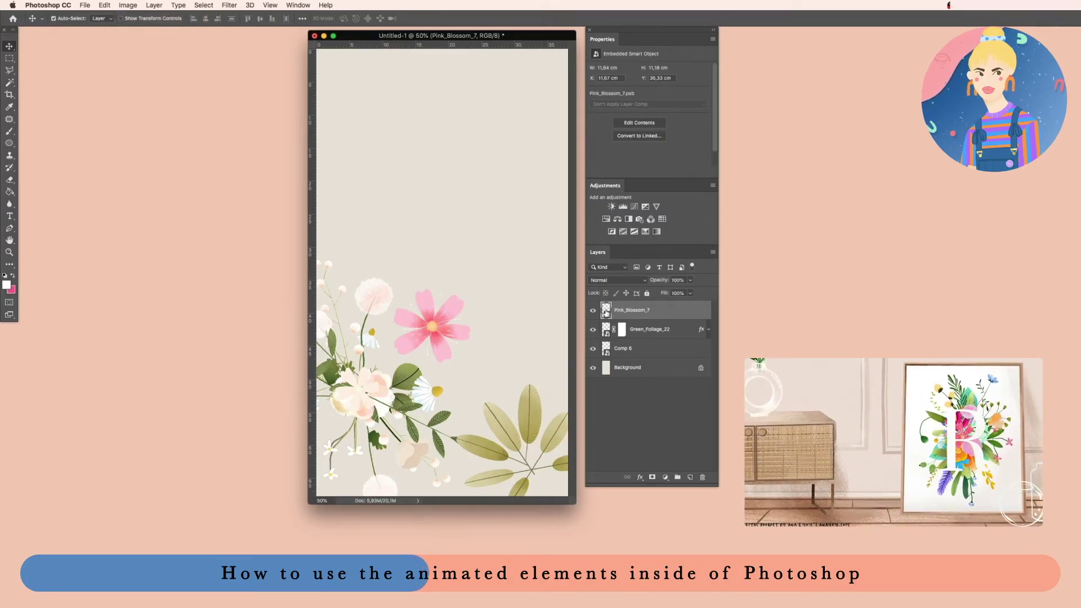
left_click(124, 5)
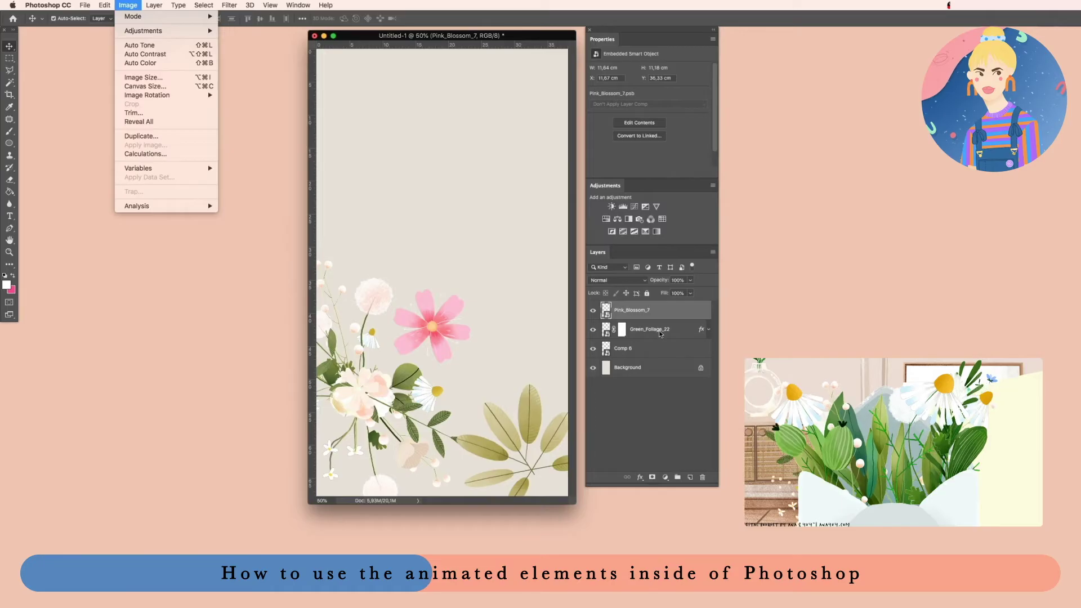
mouse_move(149, 4)
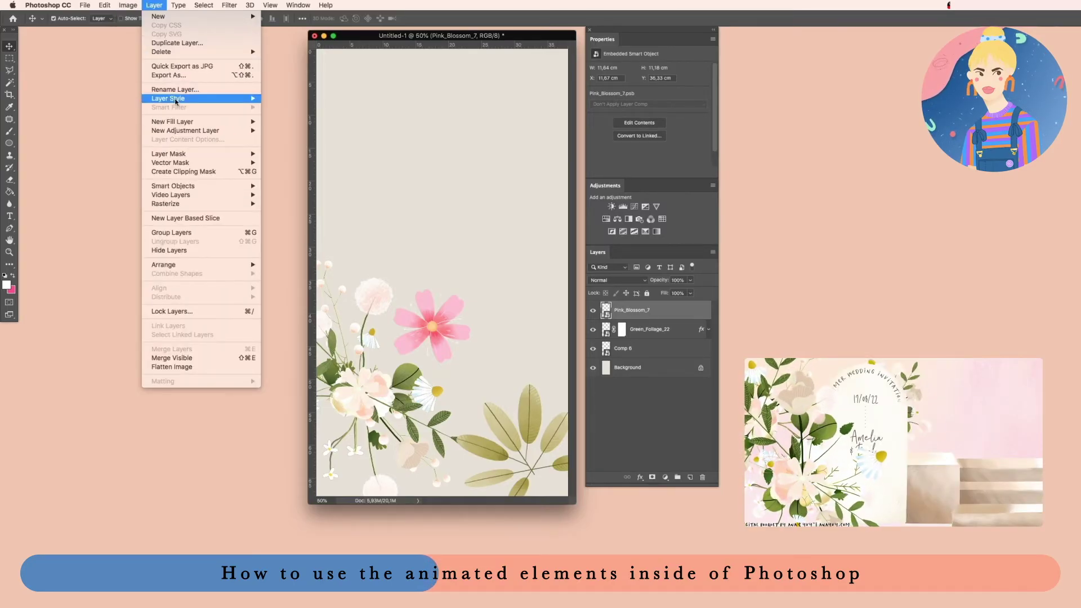
mouse_move(175, 100)
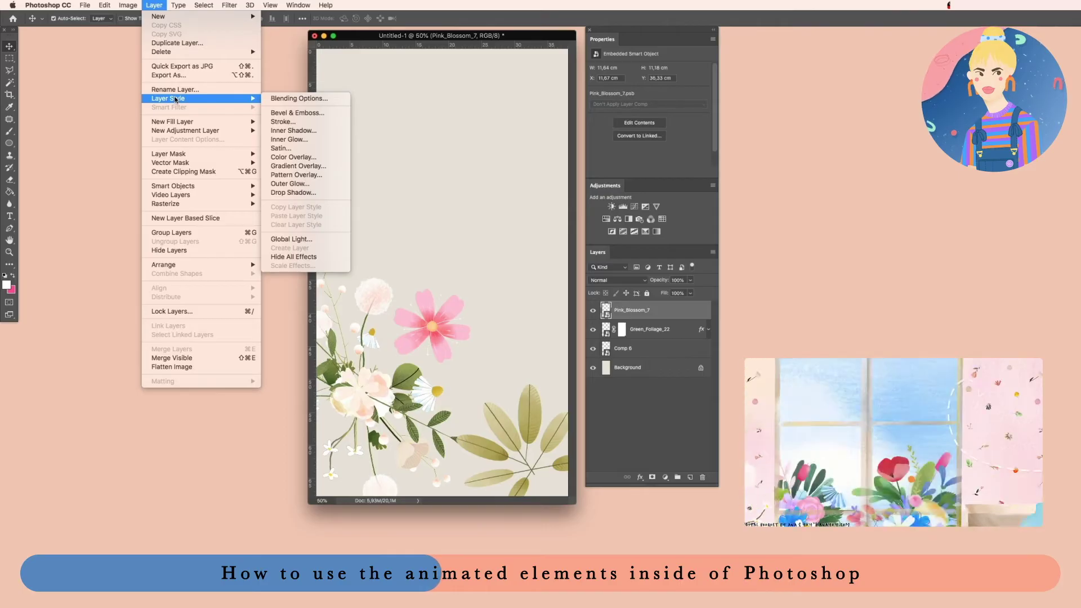
mouse_move(141, 31)
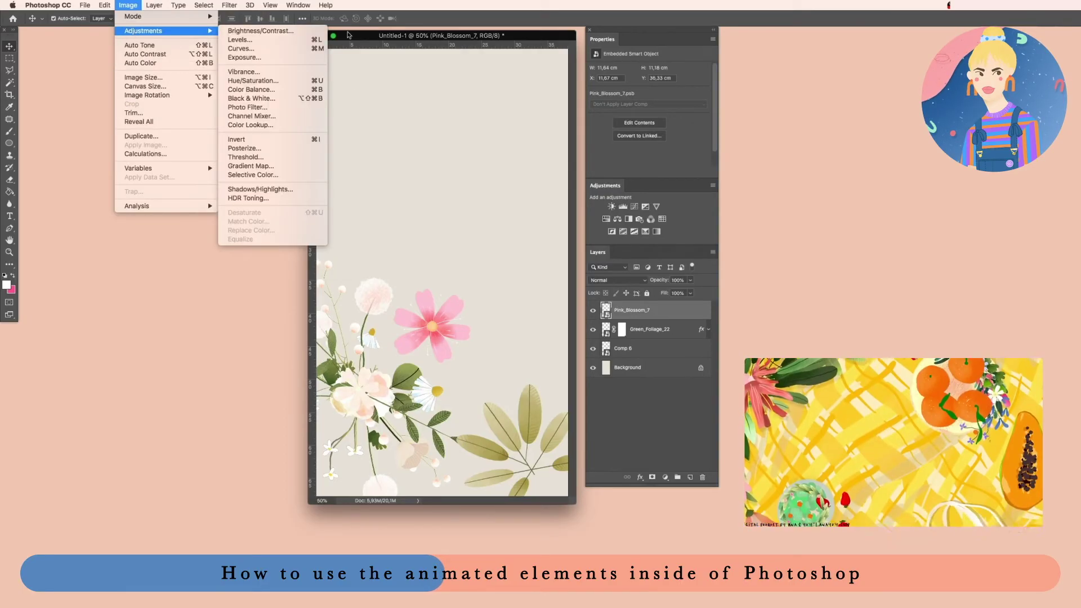
left_click(278, 82)
left_click_drag(303, 241, 496, 114)
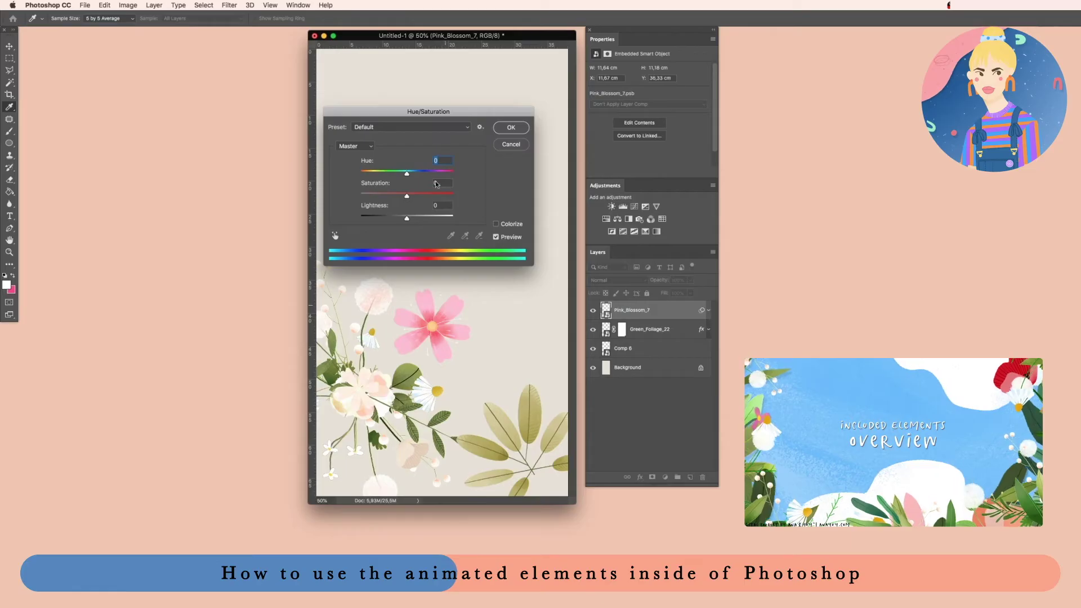
left_click(398, 126)
left_click(326, 150)
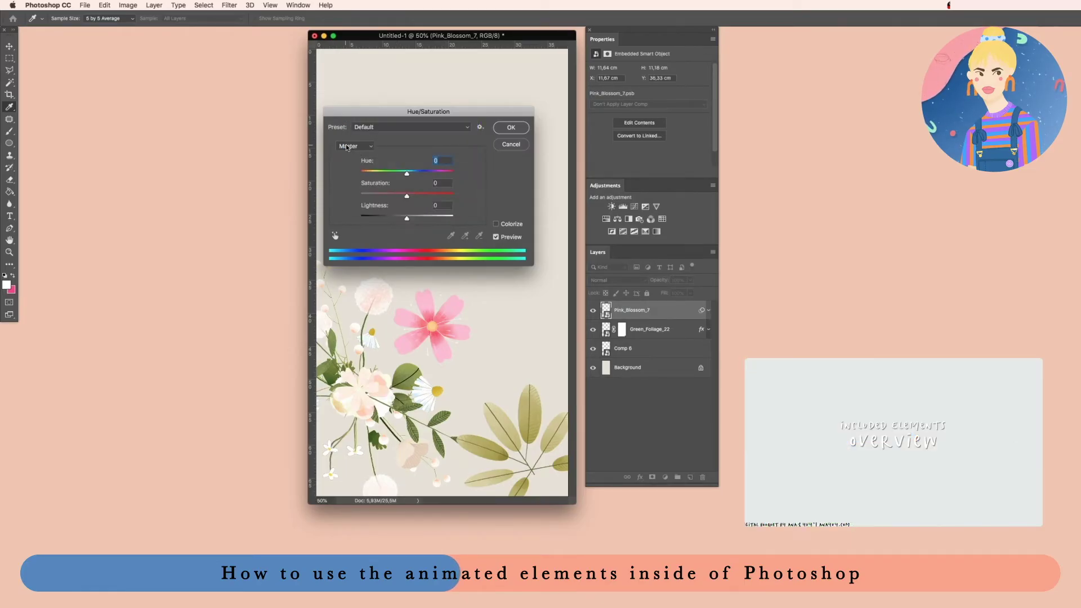
left_click(349, 146)
left_click(354, 154)
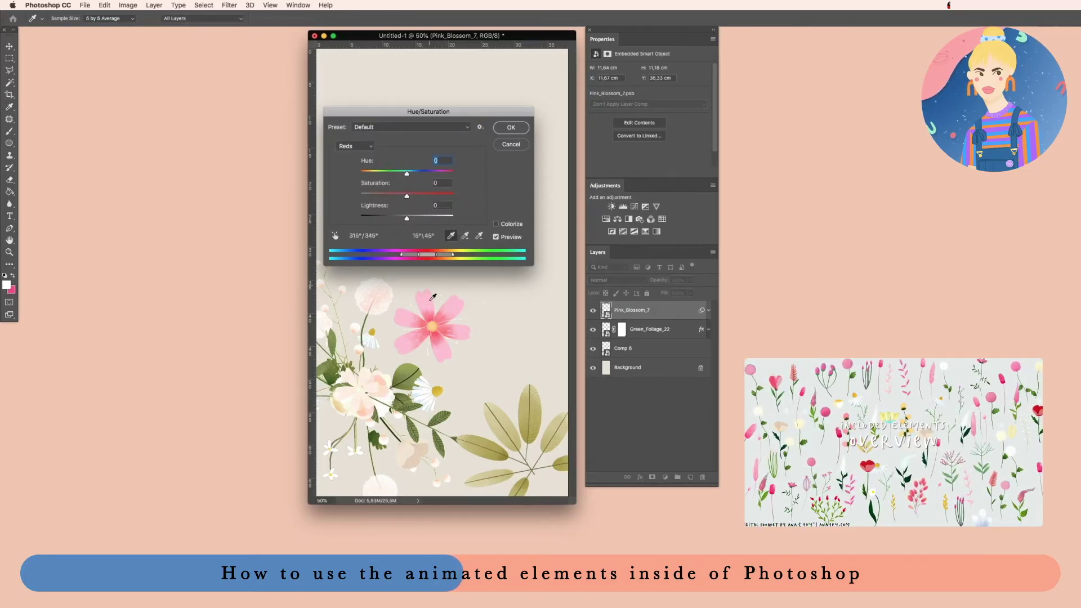
left_click_drag(405, 174, 397, 197)
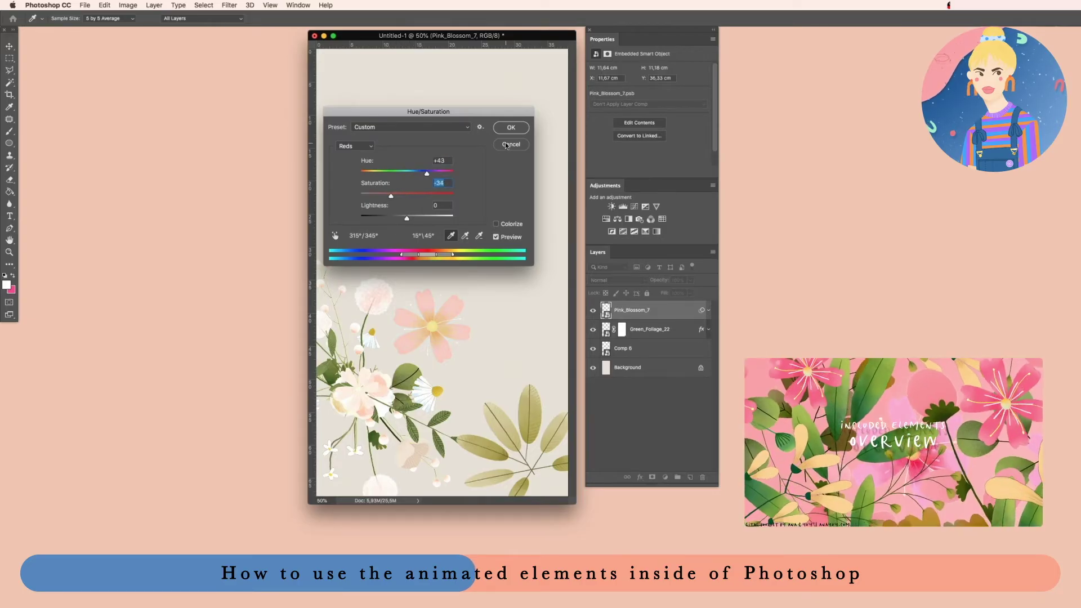
key("Return")
Shift the bouquet and foliage lower in the canvas and place the recoloured blossom between them, against the bouquet's right side
left_click_drag(456, 322, 503, 369)
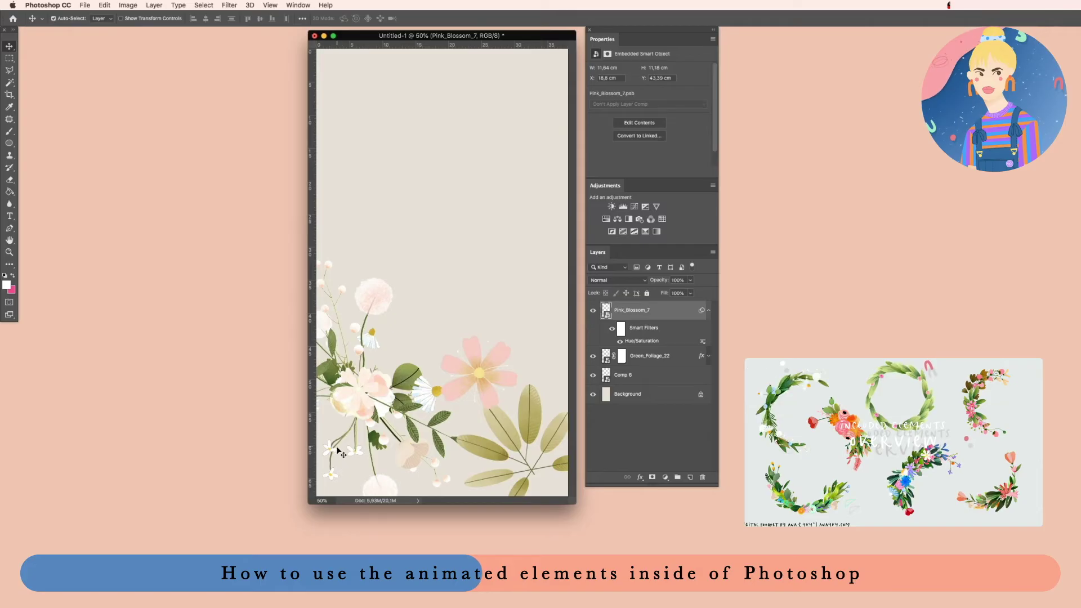
left_click_drag(364, 407, 395, 406)
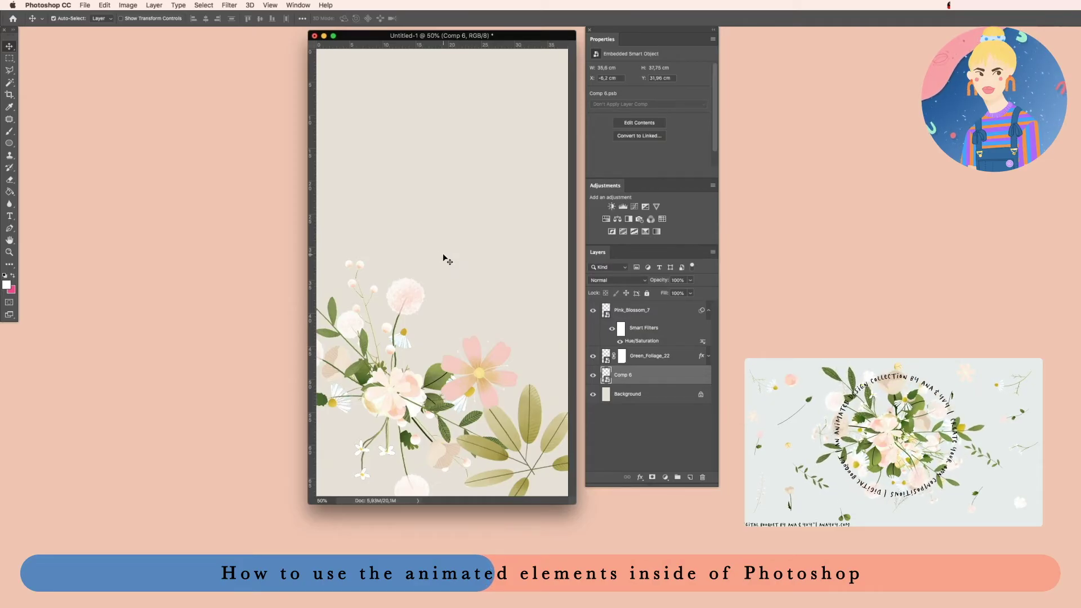
left_click_drag(410, 295, 441, 370)
mouse_move(512, 440)
left_mouse_down()
mouse_move(491, 426)
mouse_move(501, 457)
left_mouse_up()
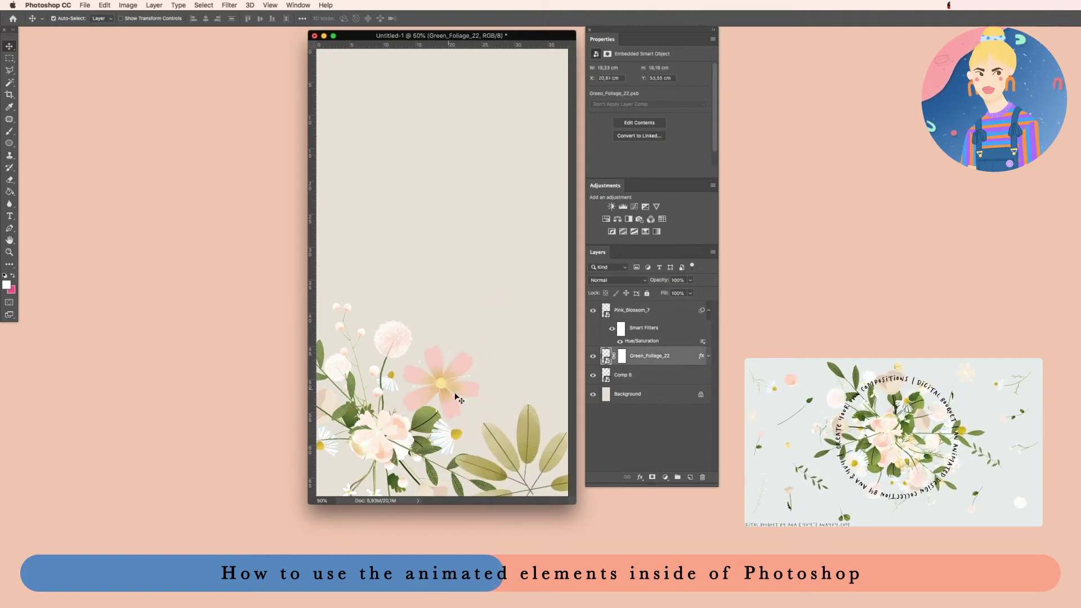
left_click(455, 396)
left_click_drag(432, 363, 445, 384)
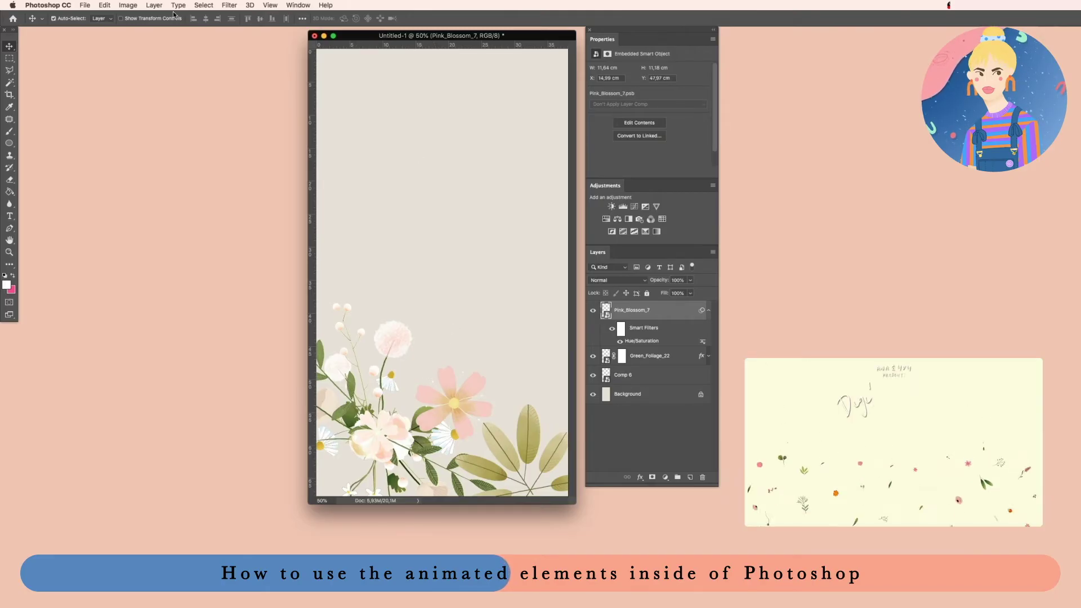
Show the Timeline, create a video timeline for the document and enlarge it until the clips' full length fits
left_click(296, 6)
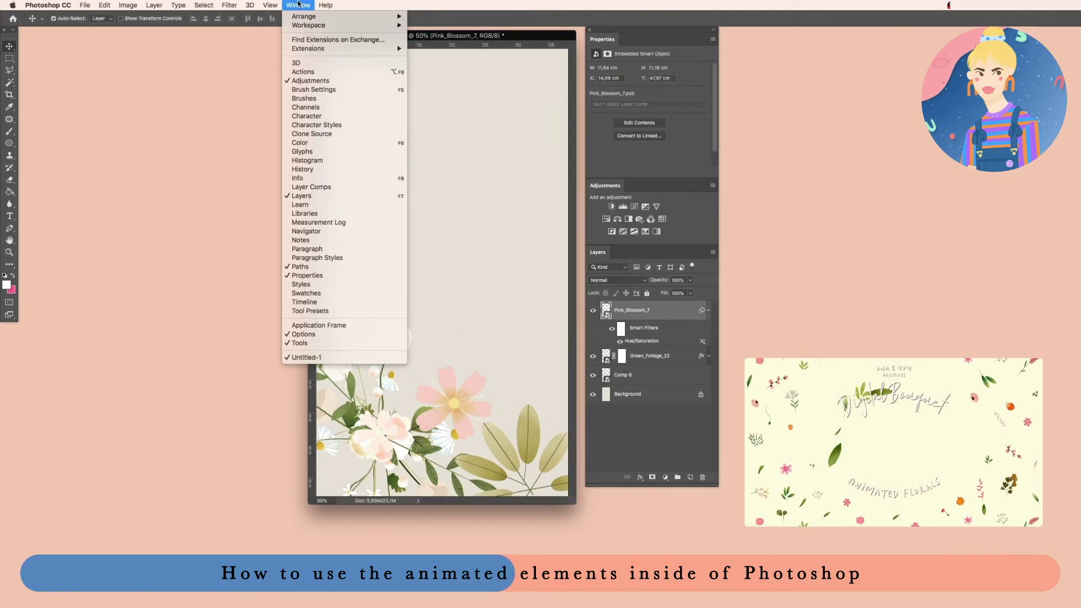
left_click(322, 303)
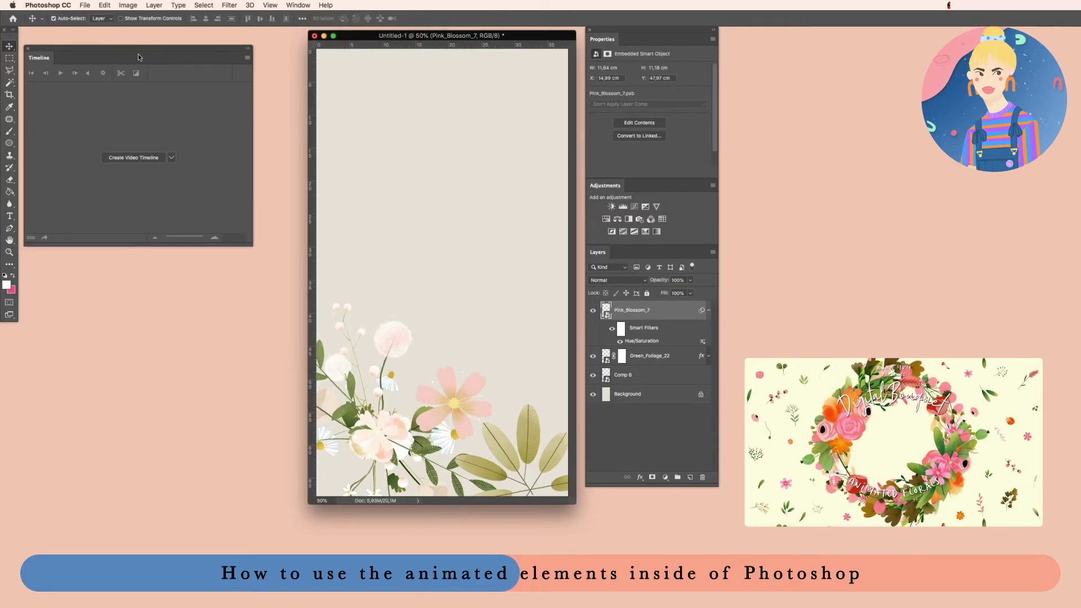
left_click_drag(253, 246, 303, 306)
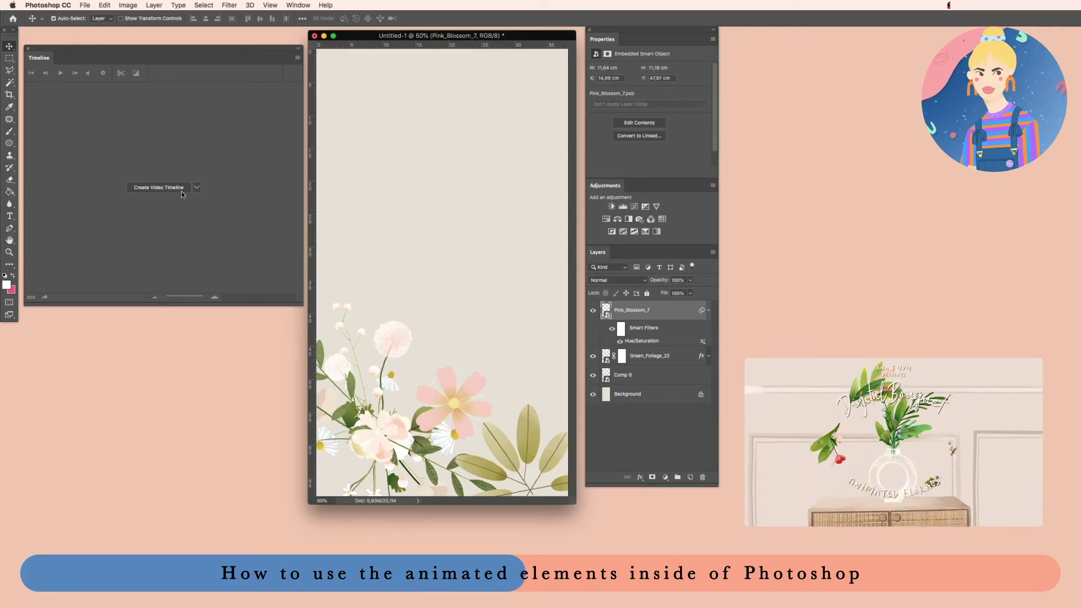
left_click(196, 189)
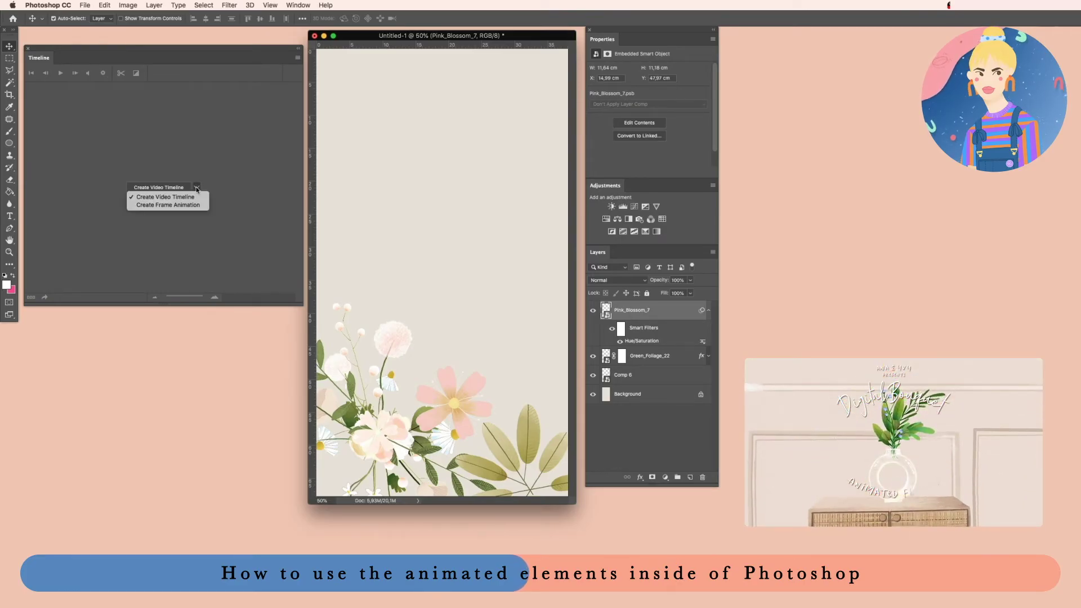
left_click(164, 198)
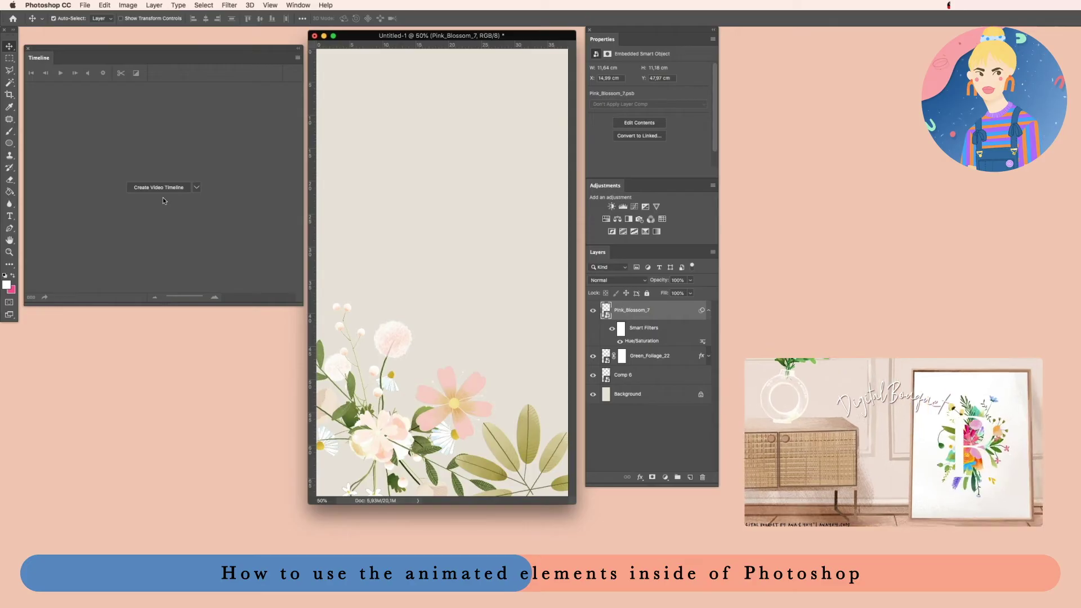
left_click(161, 190)
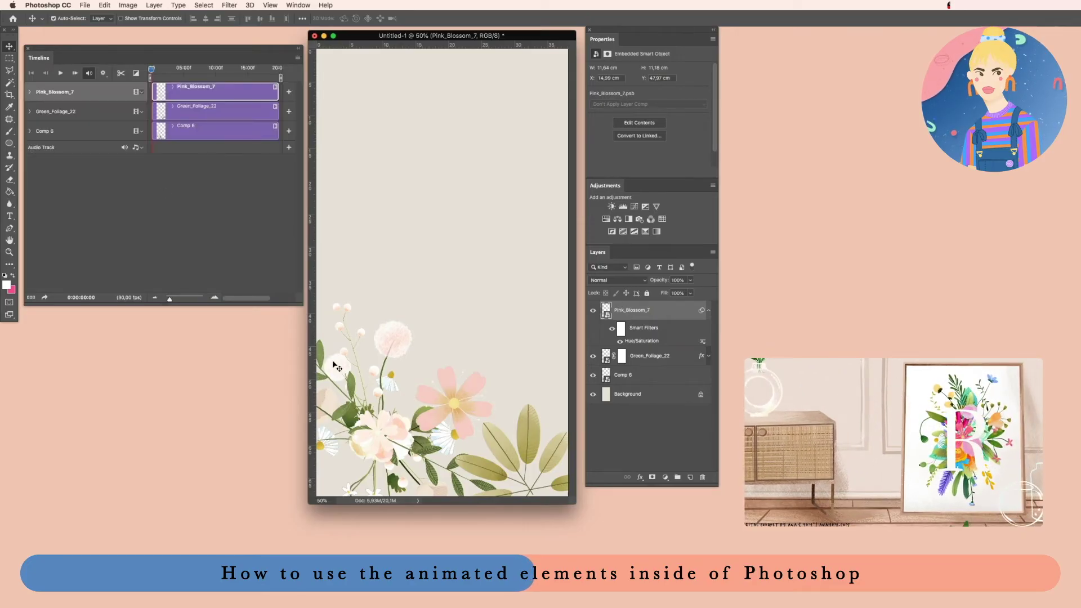
left_click_drag(300, 302, 378, 272)
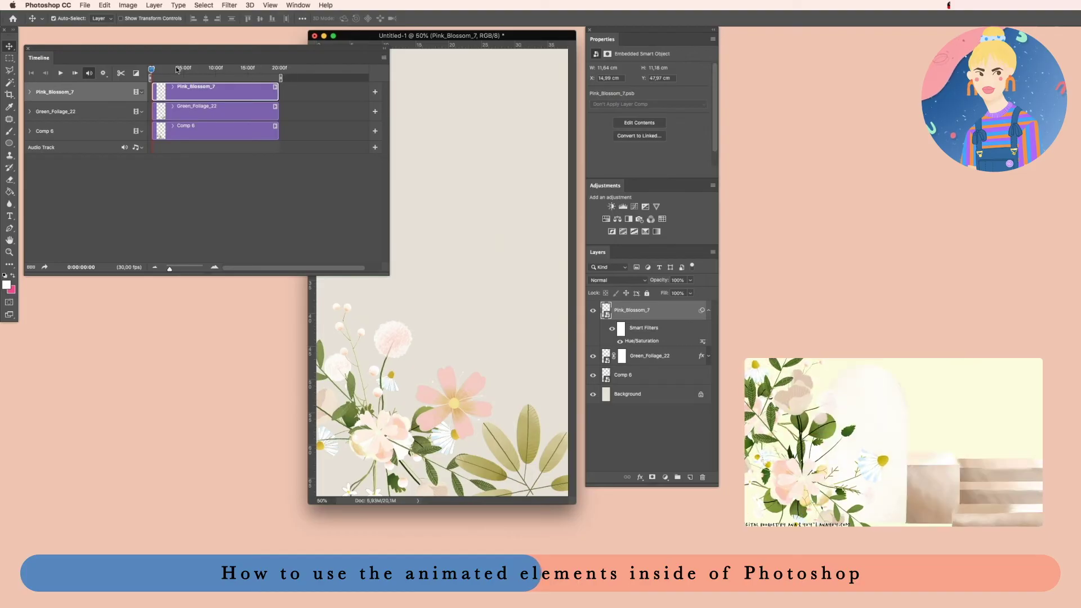
Play the animation from the start to preview the moving flowers, returning the playhead to the first frame each time
key("space")
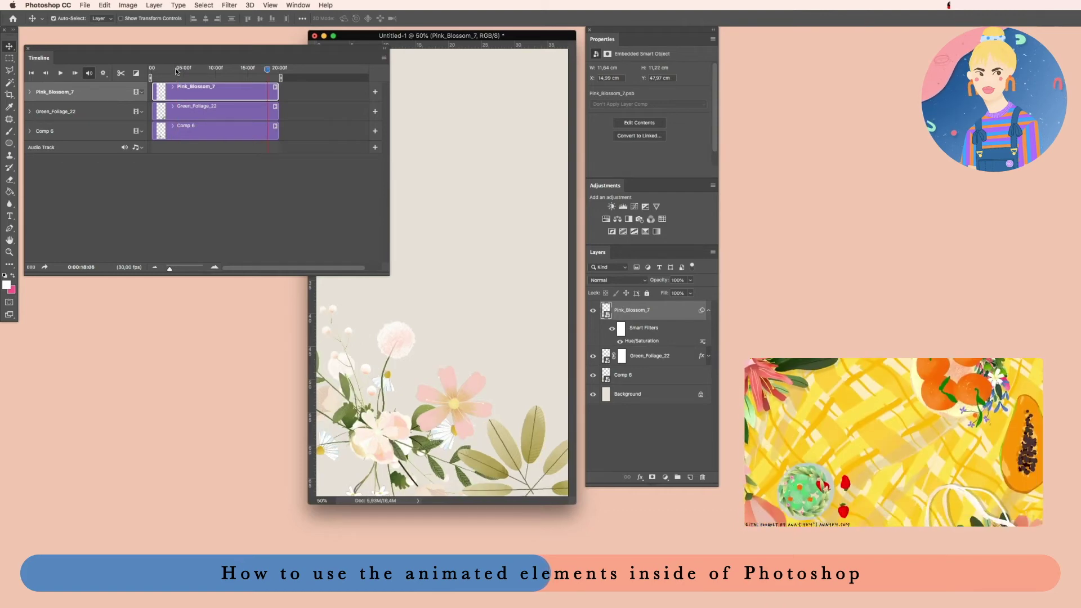
left_click(151, 69)
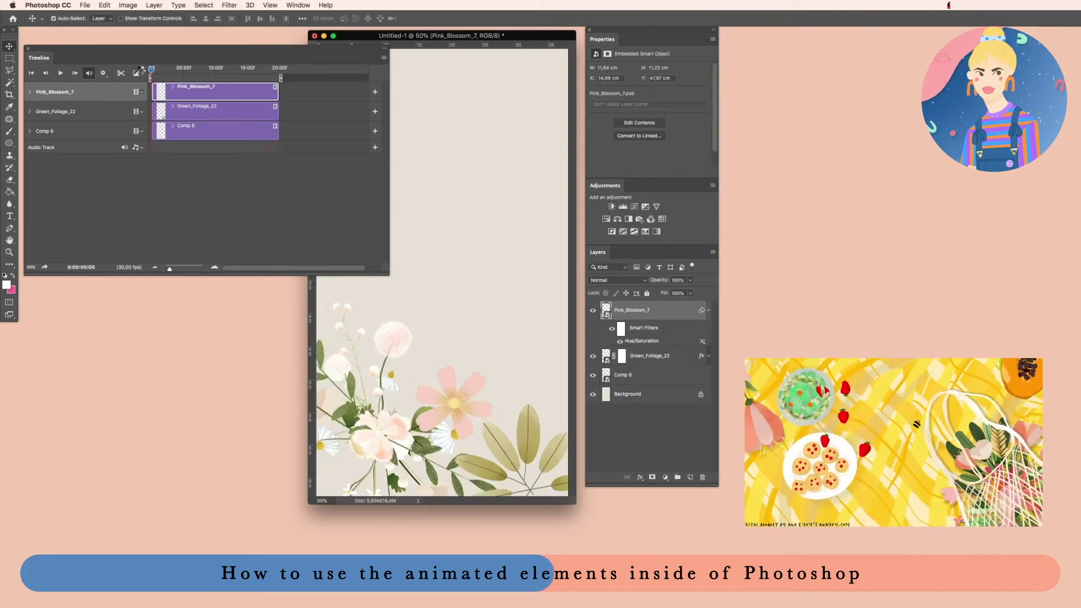
left_click(264, 197)
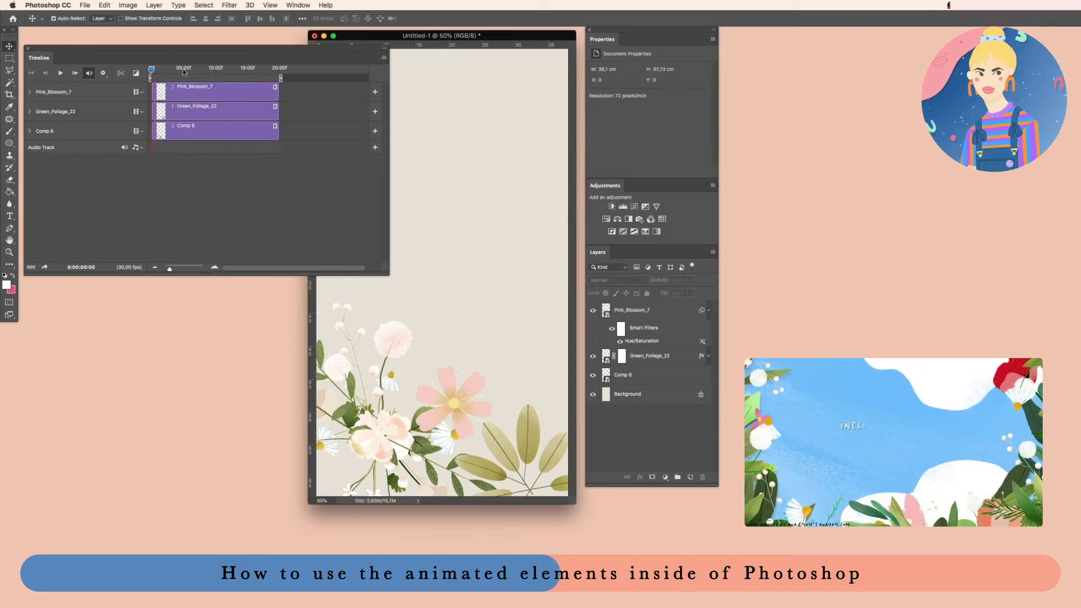
key("space")
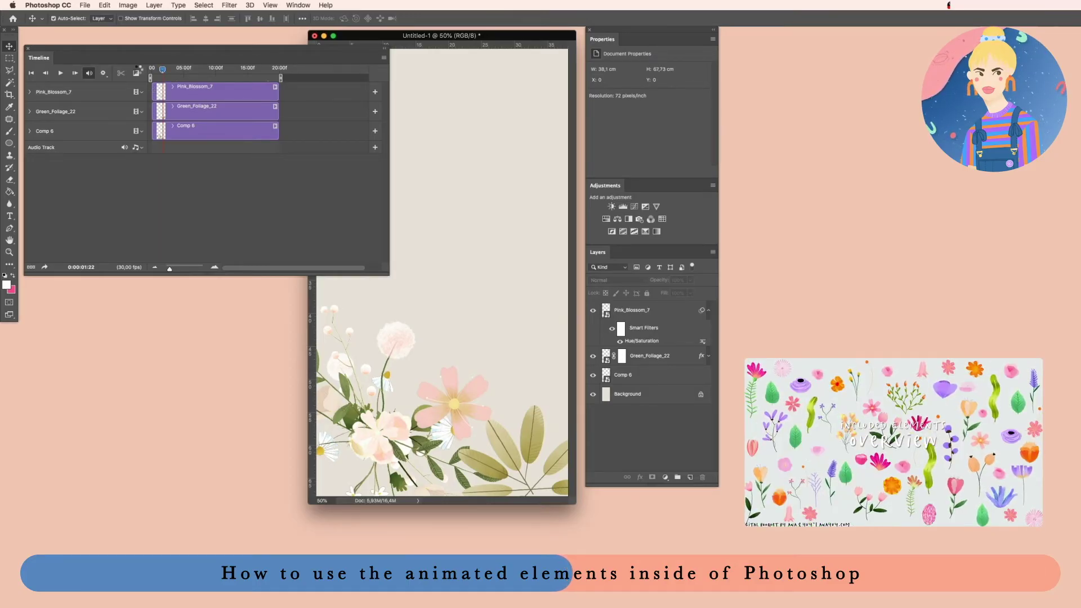
left_click(141, 67)
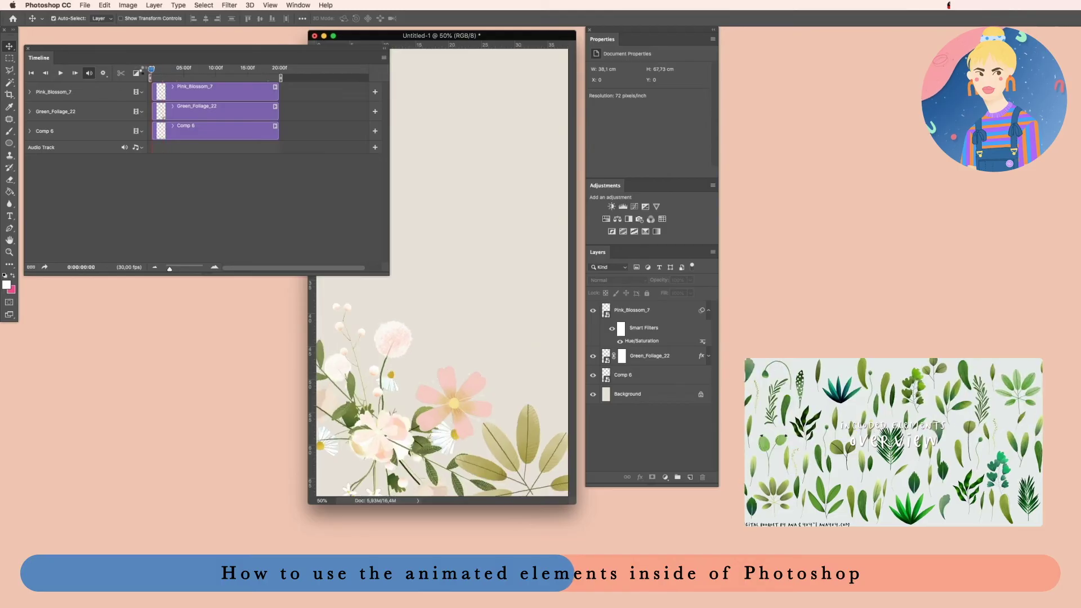
Compare the frames at 20:00f and 15:00f, then end the timeline's work area at 15:00f and preview the playback
left_click(280, 68)
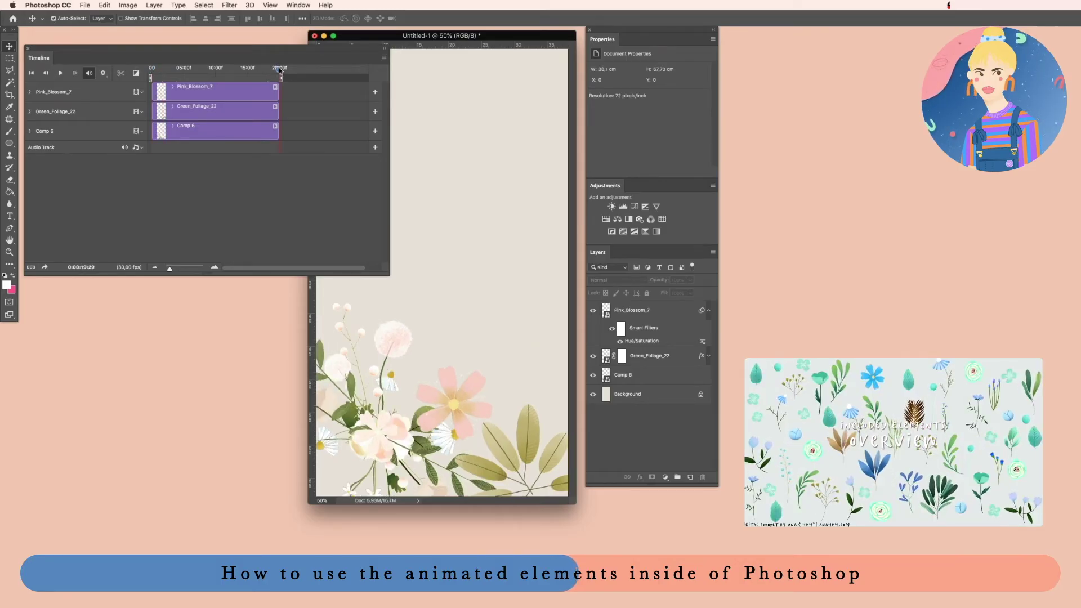
left_click(248, 68)
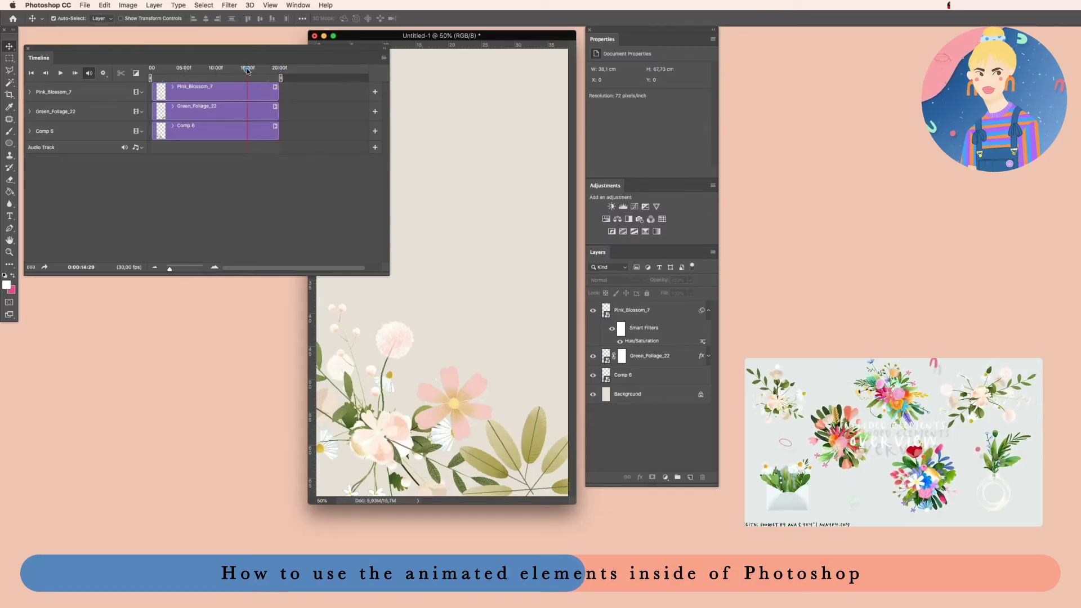
left_click_drag(280, 77, 249, 77)
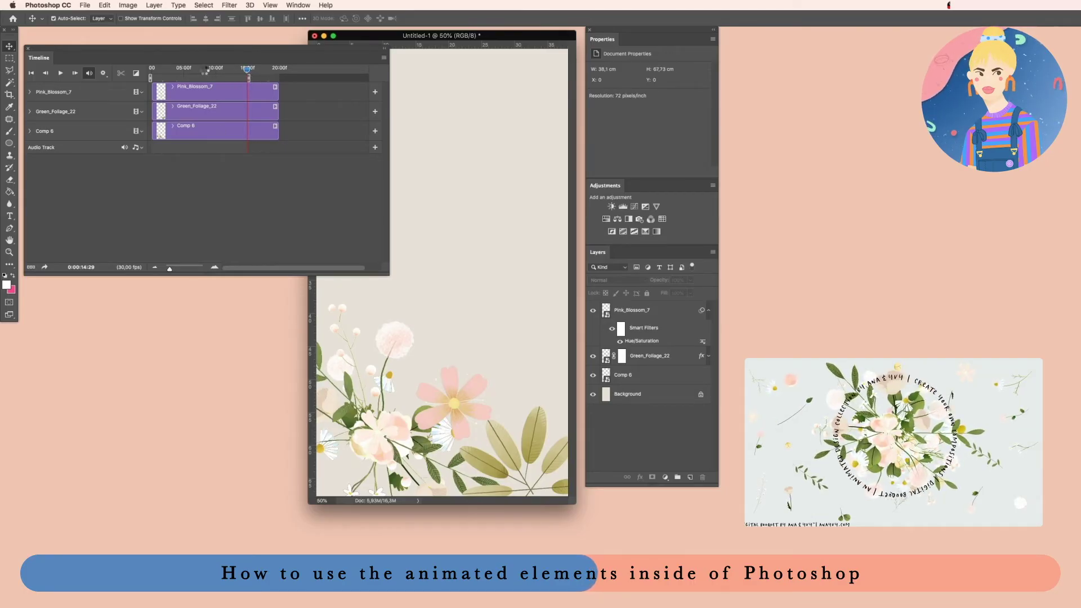
key("space")
key("space")
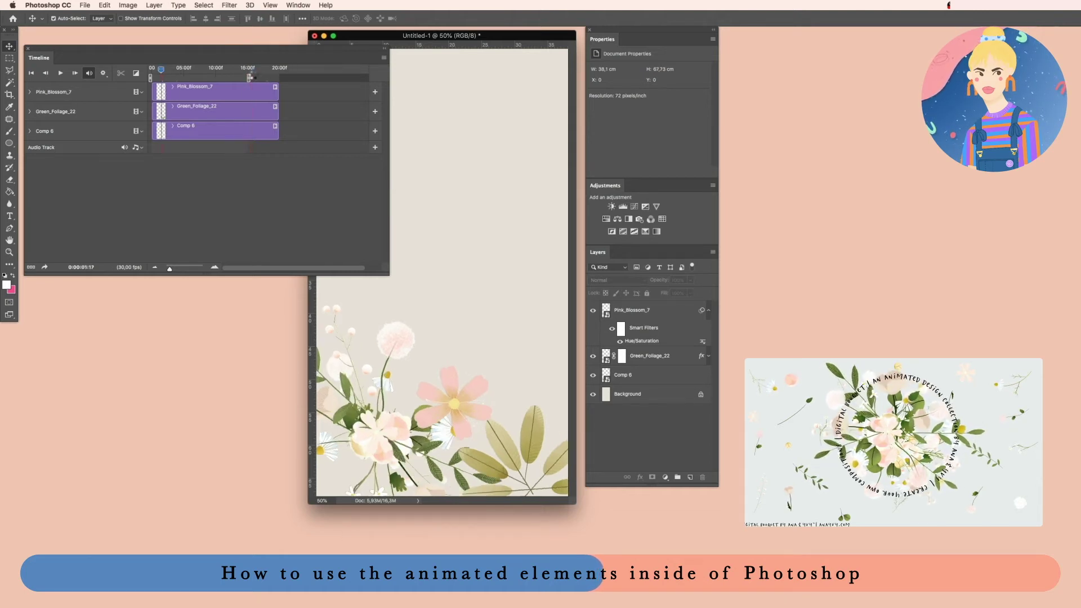
Extend the work area's end back to 20:00f and park the playhead at 0:00:06:22
left_click(280, 67)
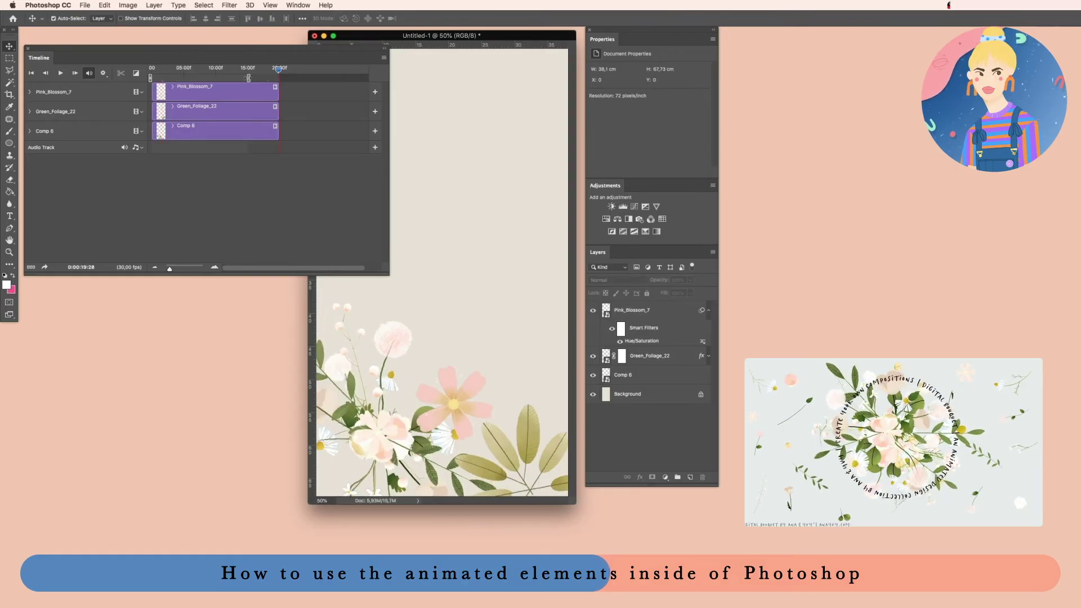
left_click_drag(255, 77, 281, 78)
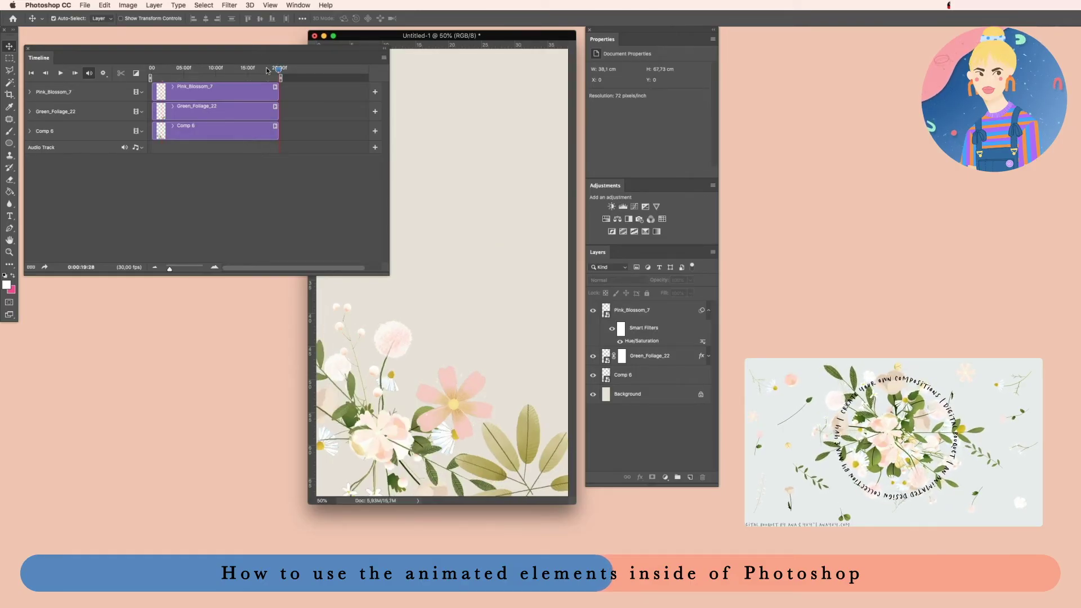
left_click(193, 69)
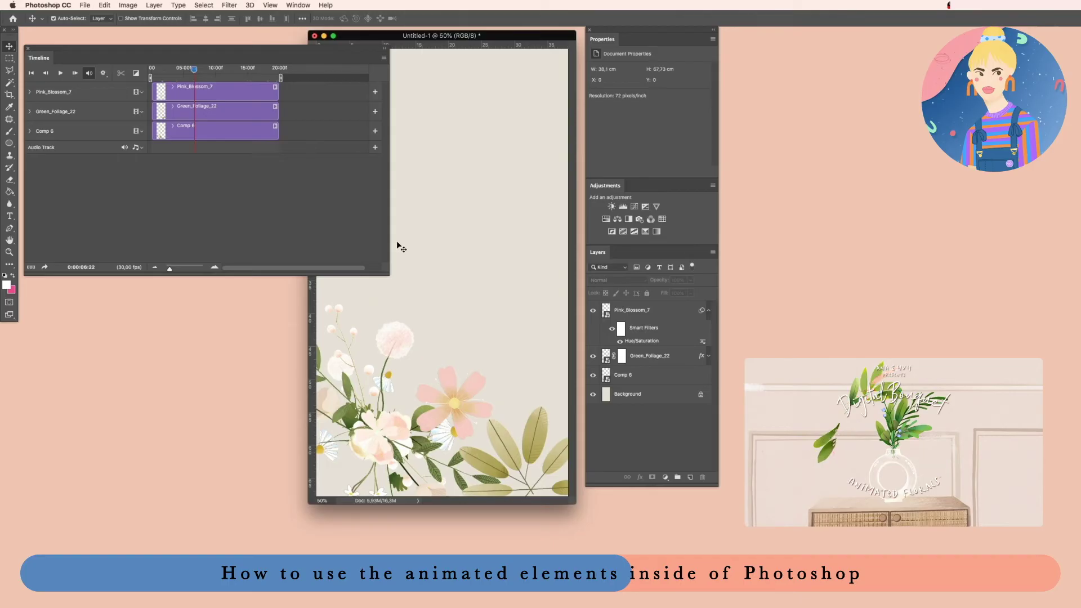
Narrow the Timeline so it clears the canvas and move Pink_Blossom_7 to the canvas's right edge, above the foliage
left_click(469, 394)
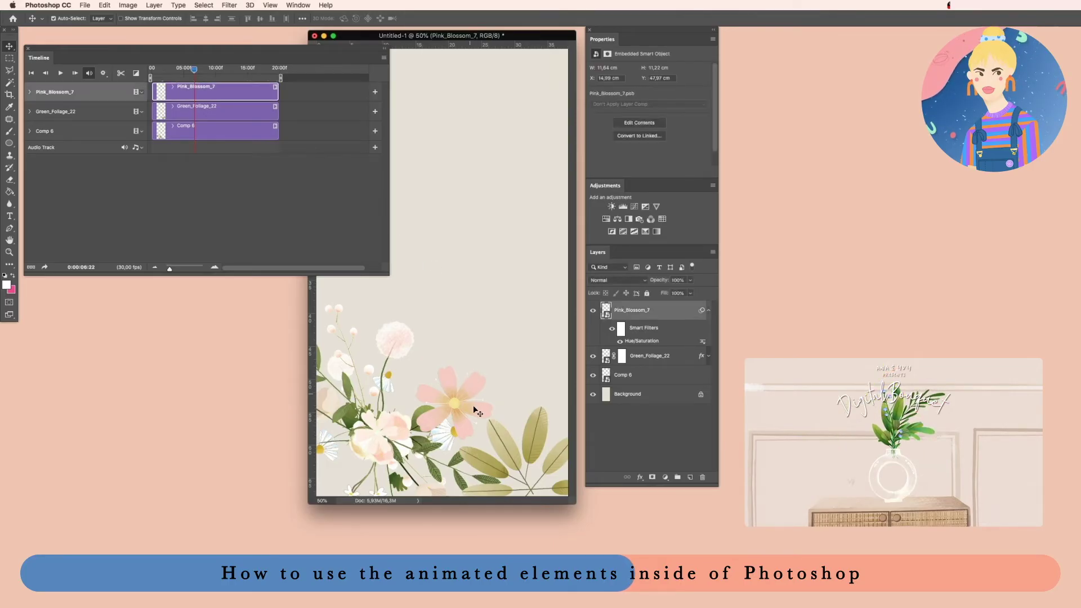
left_click_drag(389, 275, 281, 289)
left_click_drag(451, 403, 517, 394)
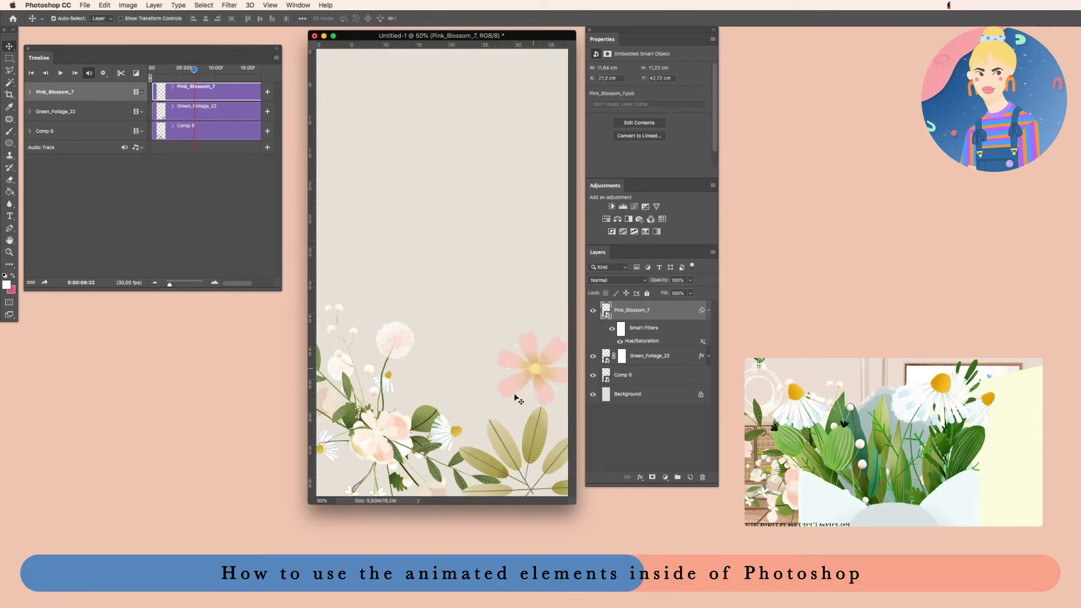
Widen the Timeline so the clips' full 20-second length fits, and return the playhead to the first frame
left_click_drag(279, 289, 328, 276)
left_click(122, 74)
left_click(31, 73)
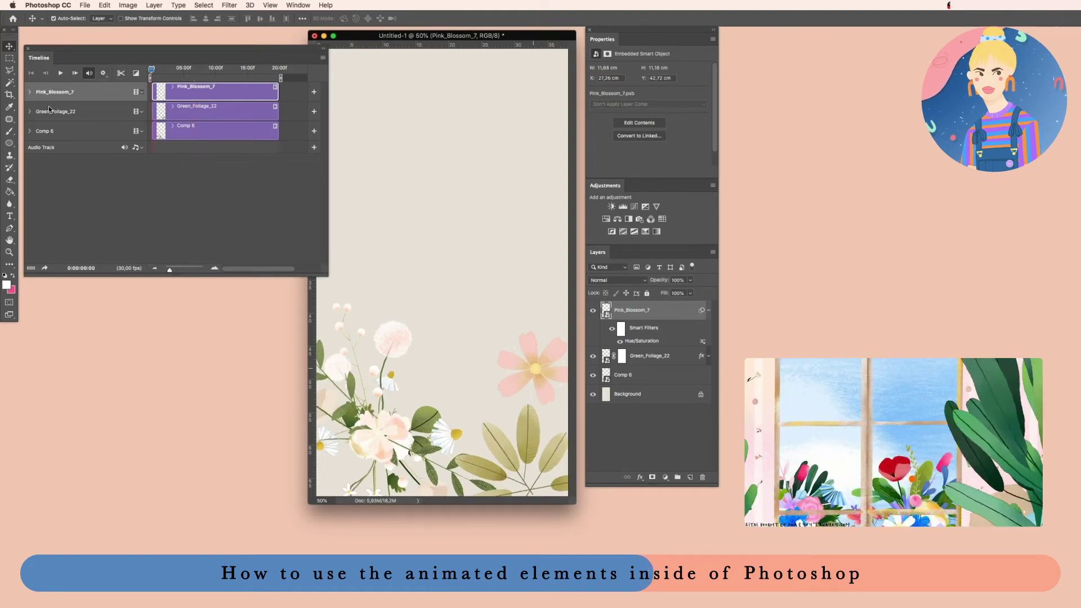
Keyframe Pink_Blossom_7's Transform from the first frame to 0:00:05:00, moving it onto the bouquet at about X 6.6 cm, Y 47.1 cm
left_click(29, 93)
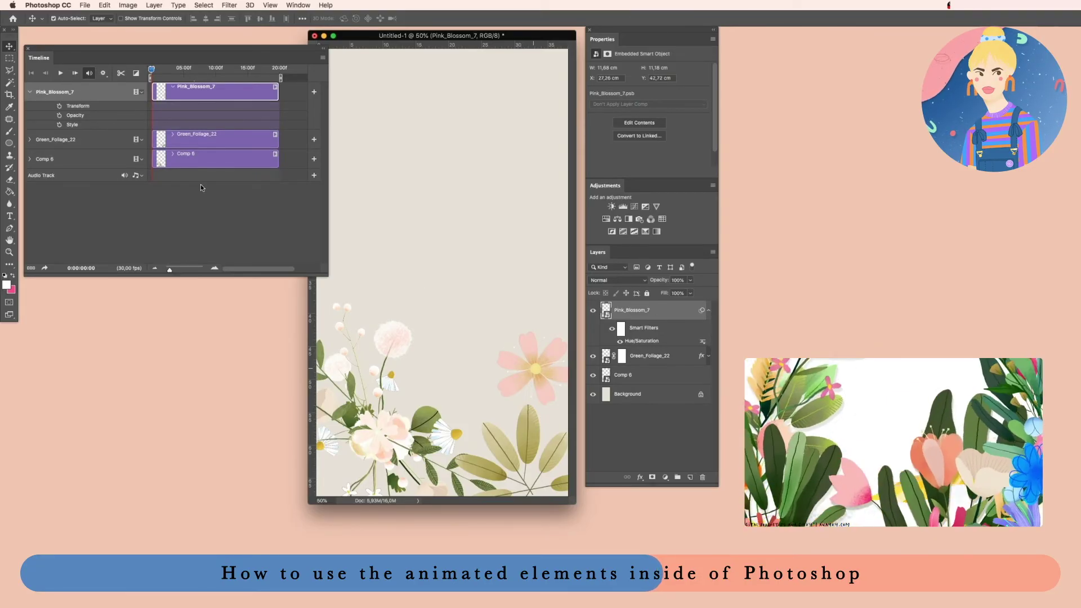
left_click(59, 107)
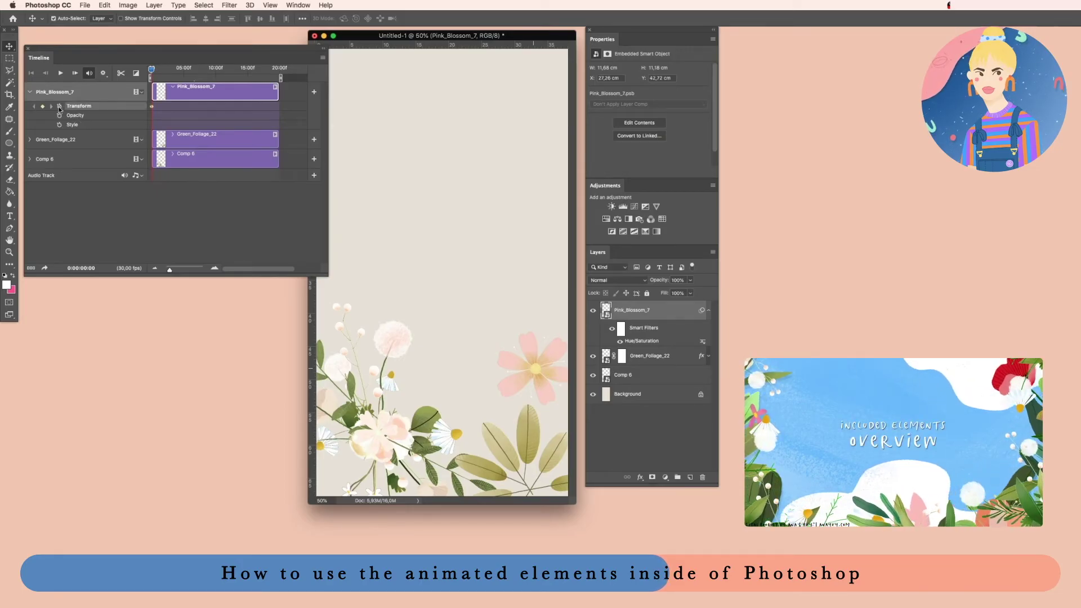
left_click(171, 69)
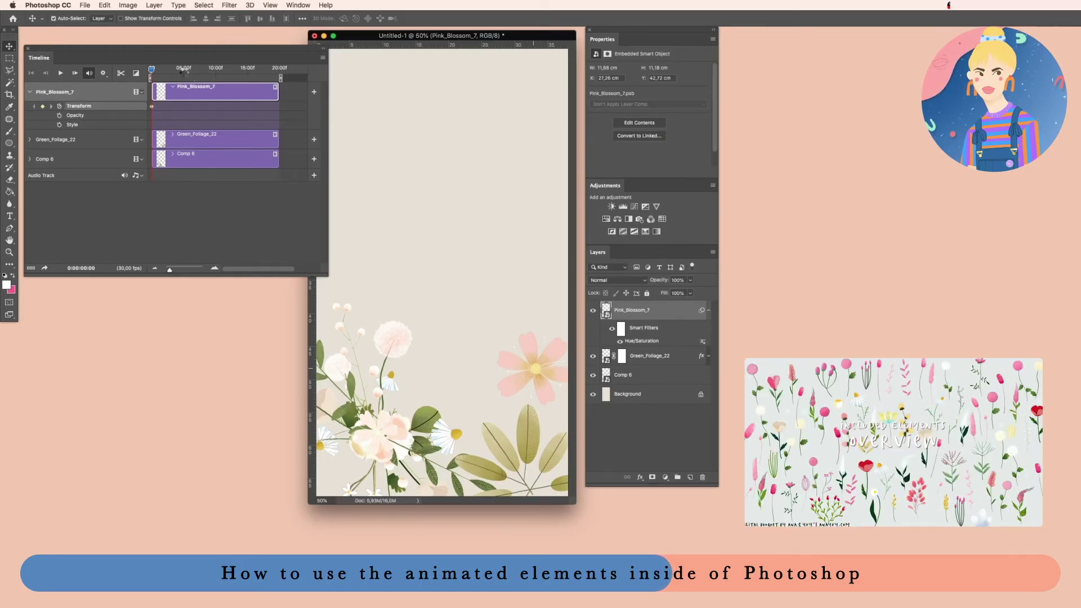
left_click(184, 68)
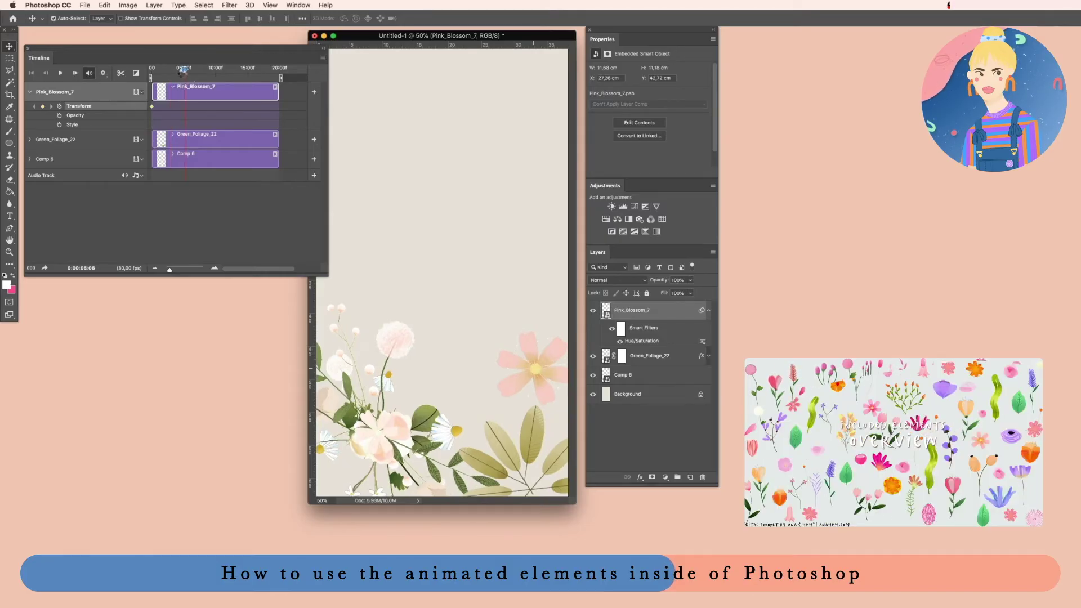
left_click(82, 269)
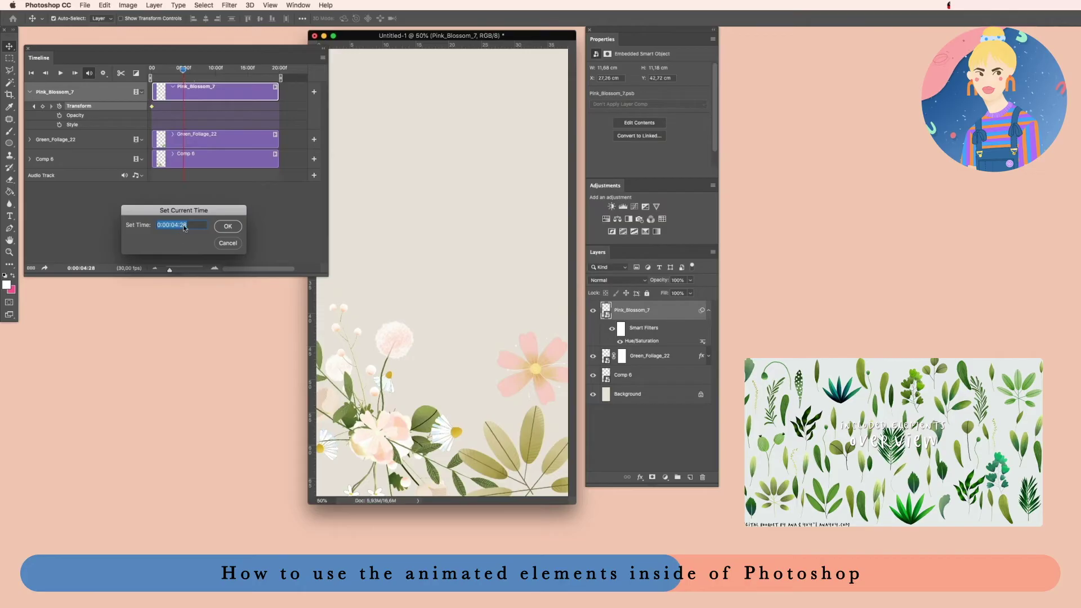
left_click_drag(179, 226, 174, 225)
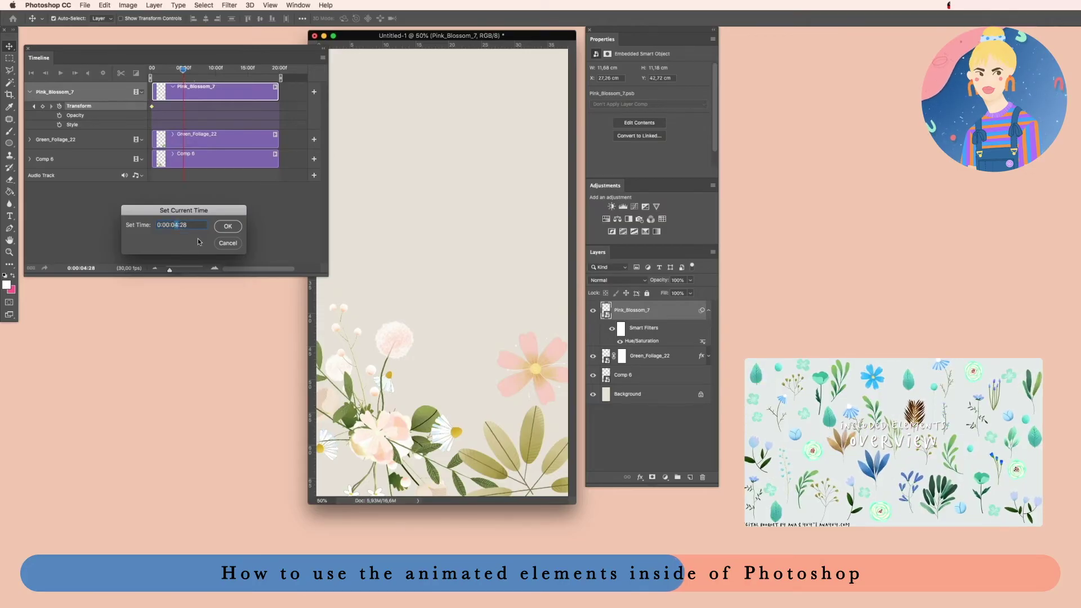
type("5")
left_click_drag(179, 225, 214, 227)
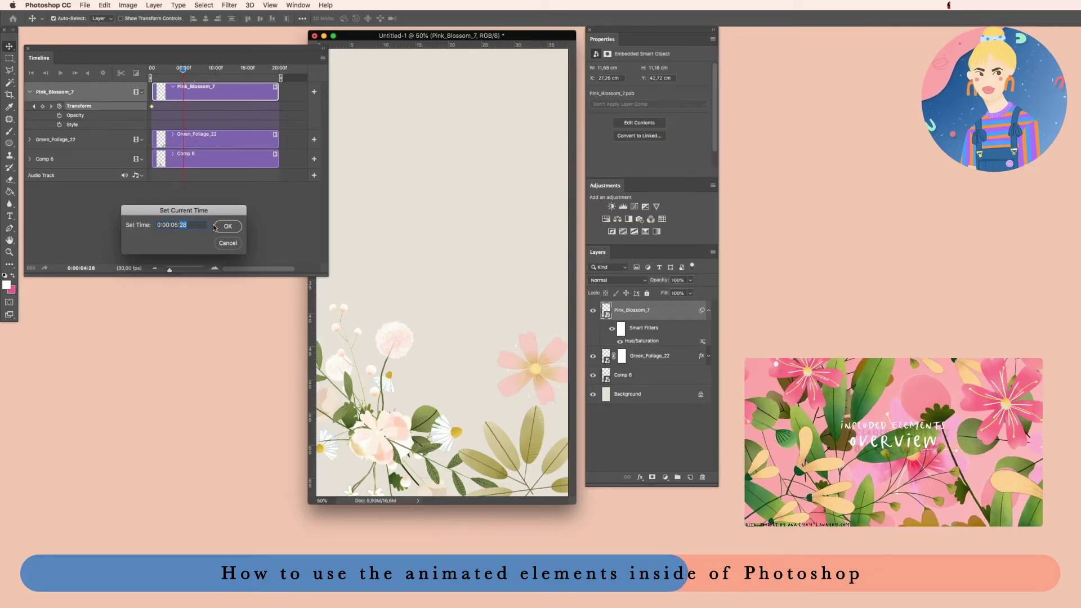
type("00")
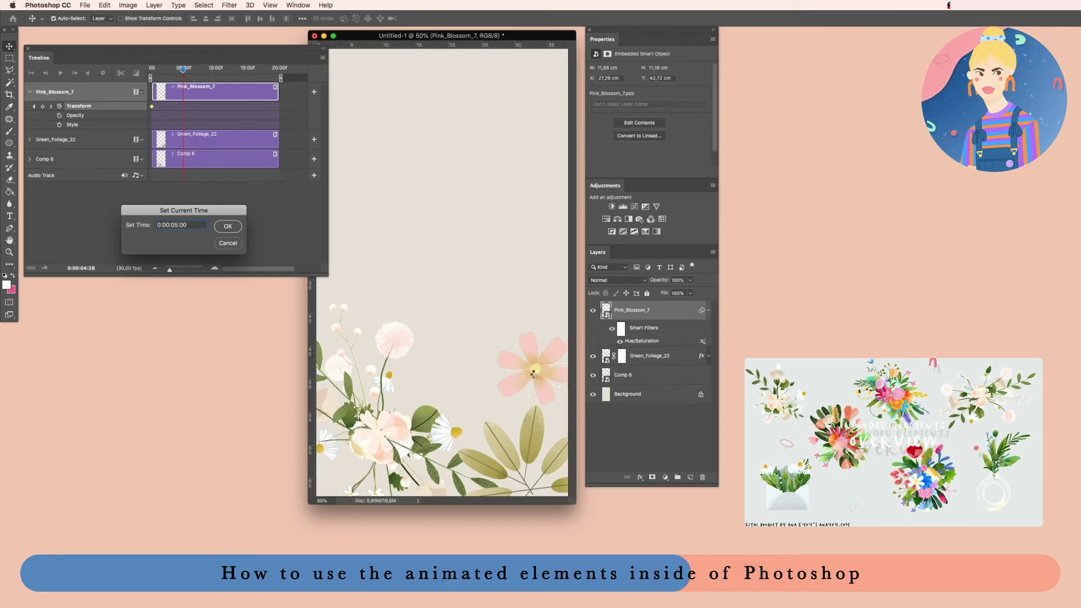
key("Return")
left_click_drag(529, 369, 401, 398)
Play the blossom's movement from the start to preview it, returning the playhead to the first frame
left_click_drag(186, 70, 143, 74)
key("space")
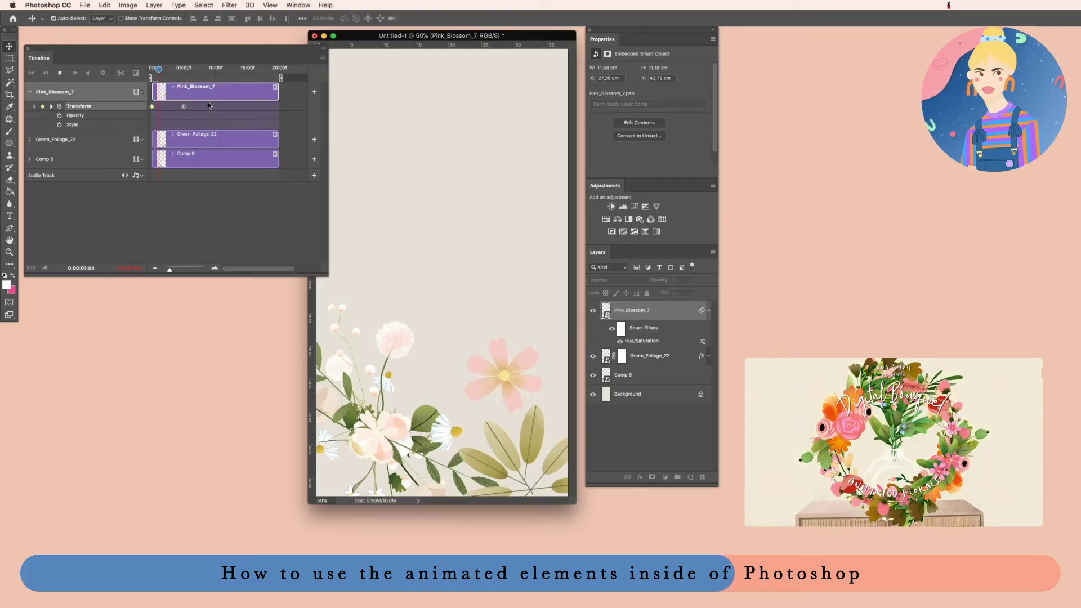
left_click(159, 68)
left_click_drag(158, 71, 128, 73)
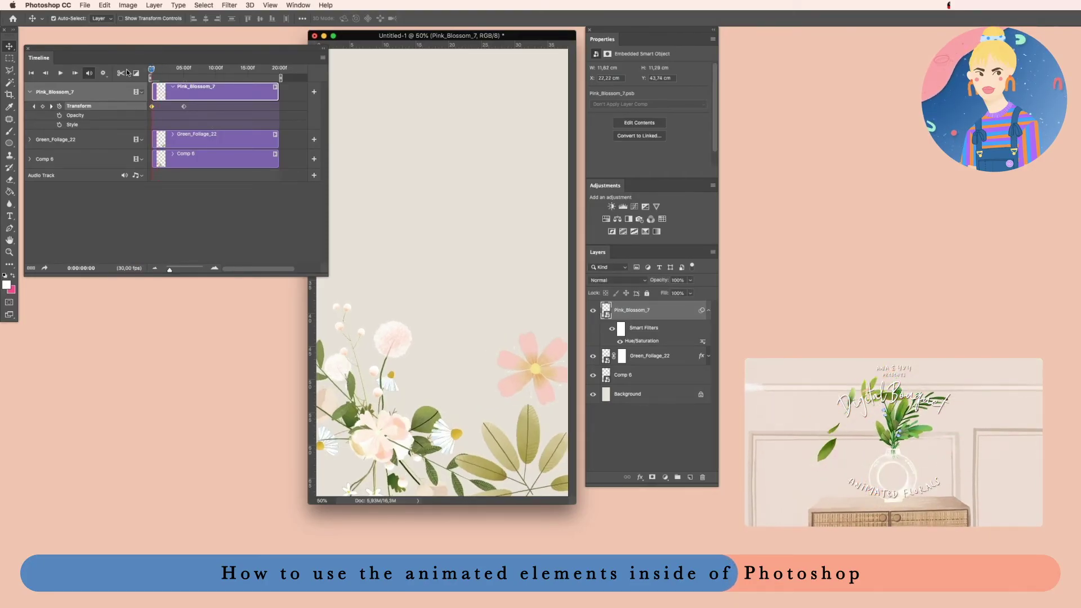
key("space")
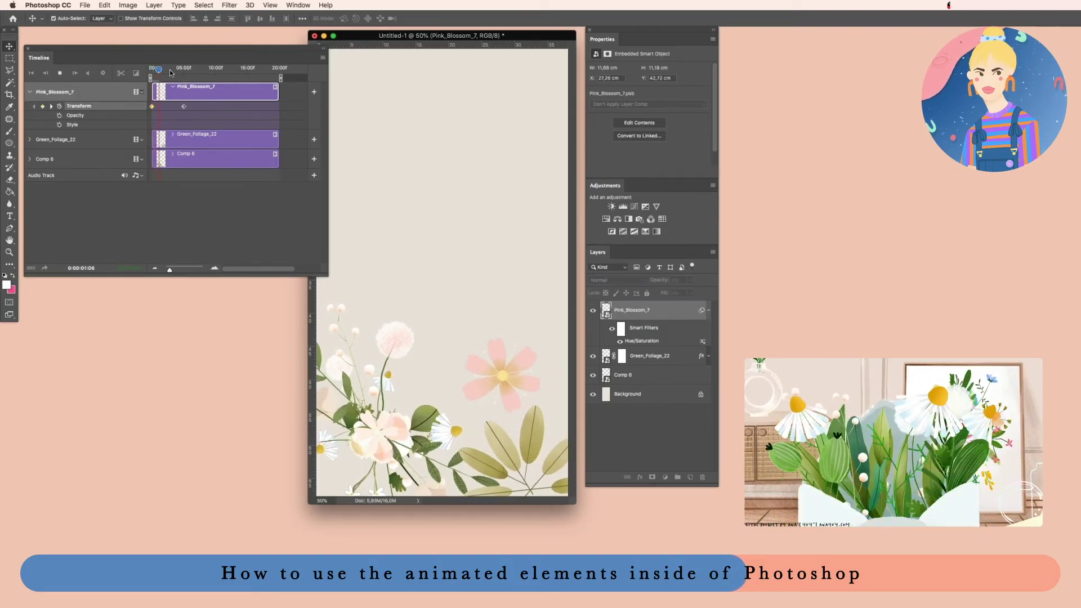
key("space")
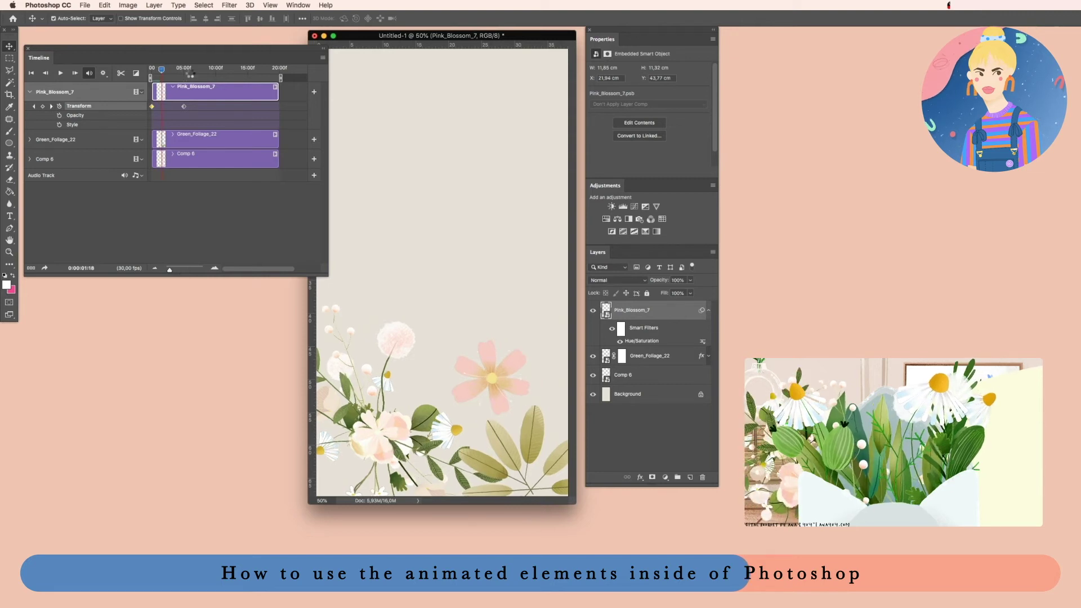
key("Home")
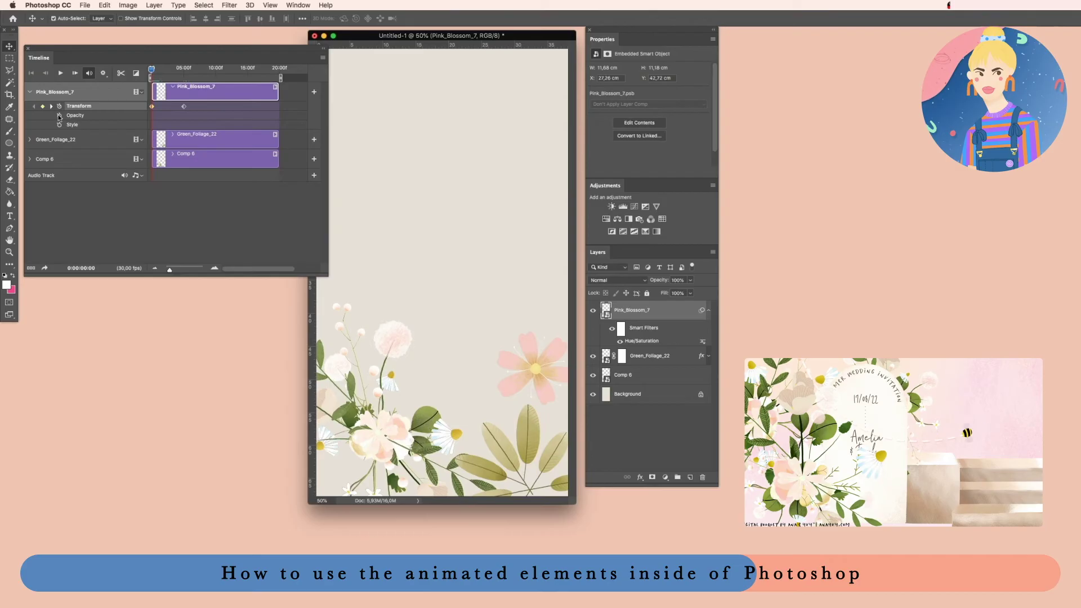
Enable Opacity keyframes for Pink_Blossom_7 at the first frame and set its opacity there to 0%
left_click(59, 116)
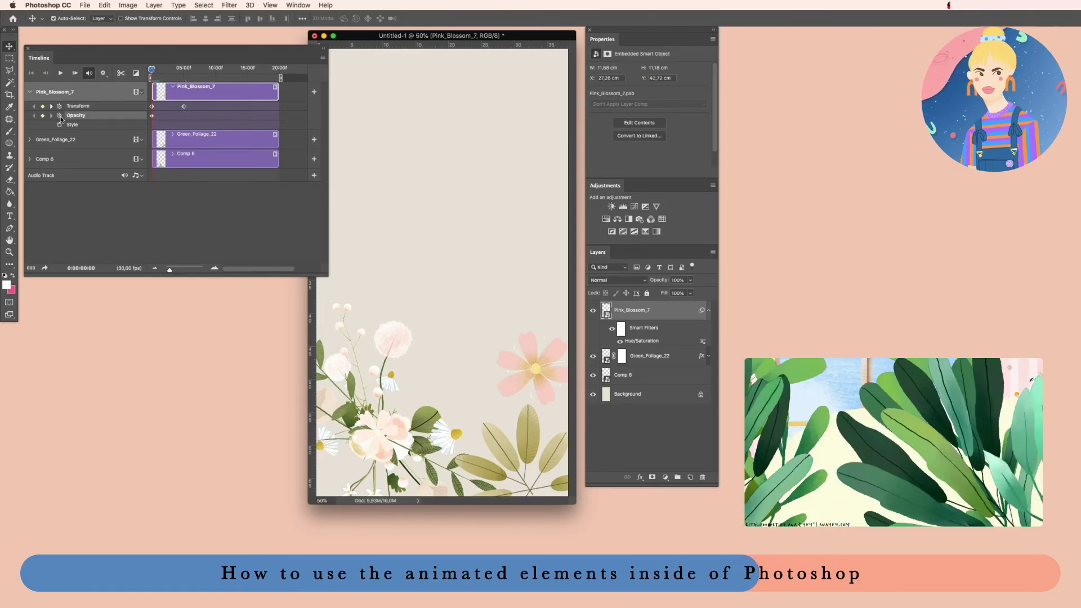
left_click(690, 280)
left_click_drag(692, 291, 626, 293)
left_click(172, 121)
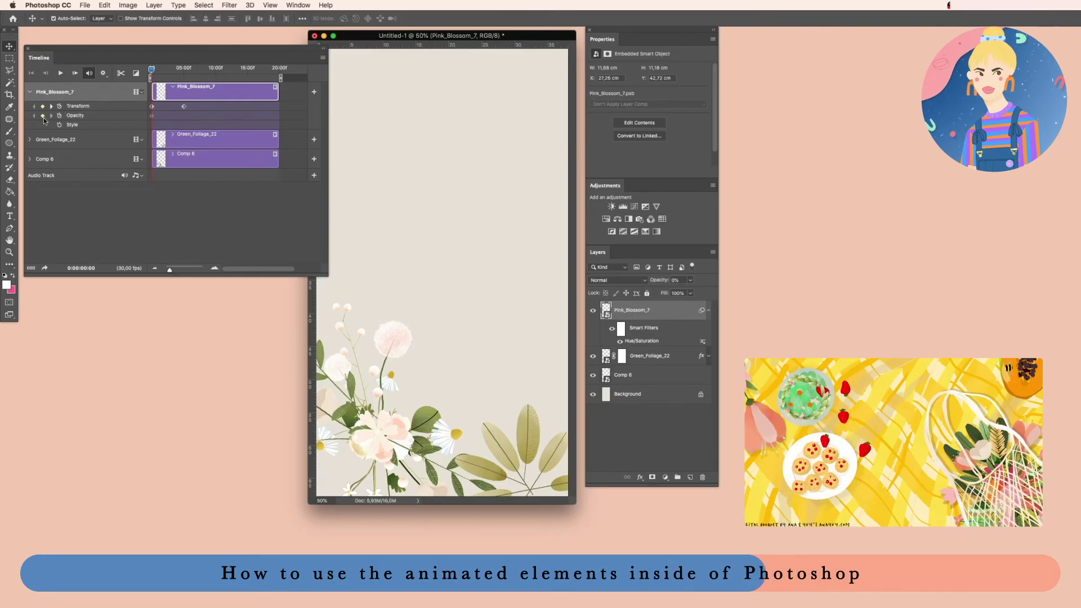
Set Pink_Blossom_7's opacity to 100% at 0:00:05:00 to create the end keyframe of the fade-in
left_click(183, 68)
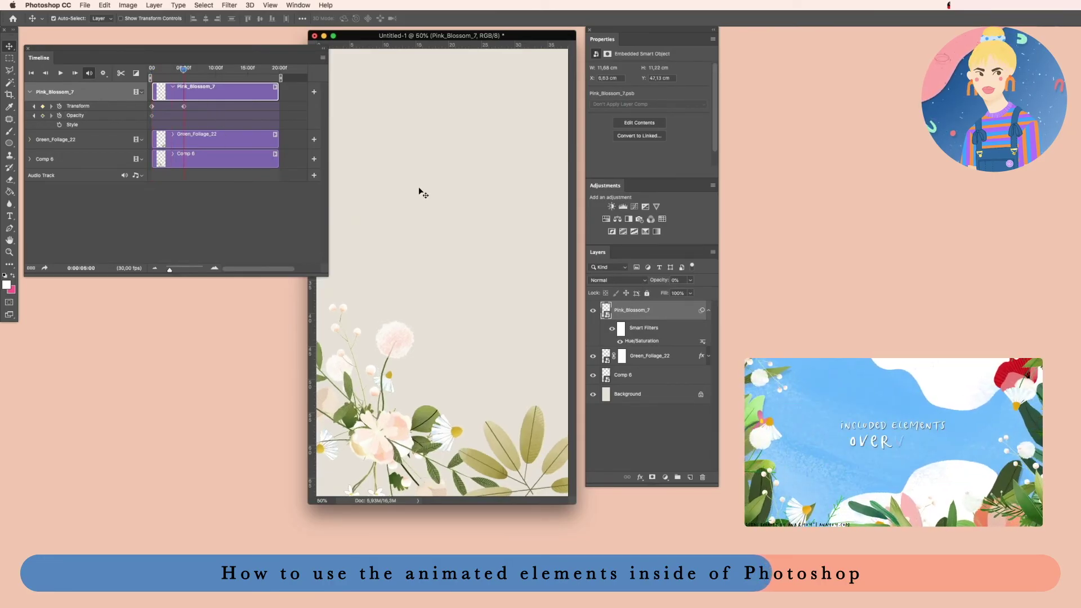
left_click(691, 281)
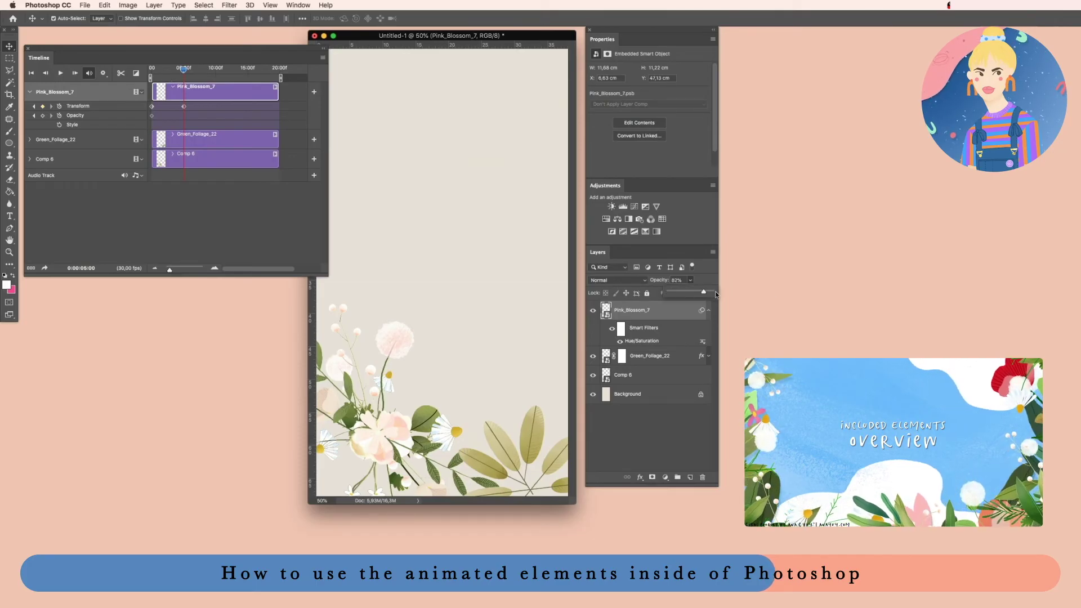
left_click_drag(674, 290, 809, 298)
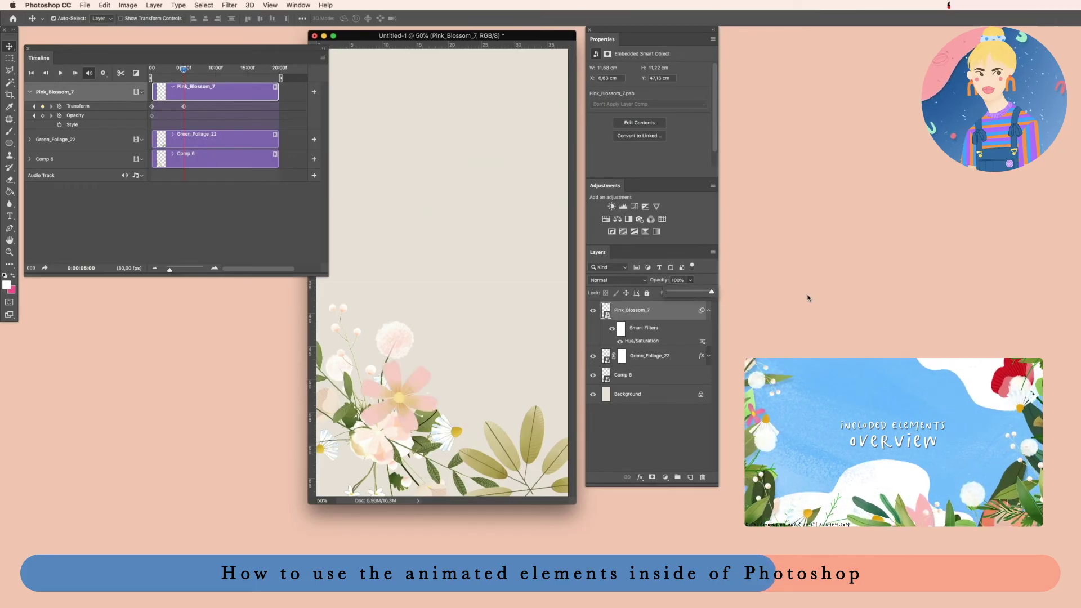
left_click(449, 320)
Reposition Pink_Blossom_7 beside the bouquet at about X 11.1 cm, Y 48.1 cm, and place its layer beneath Comp 6
left_click_drag(427, 378, 494, 384)
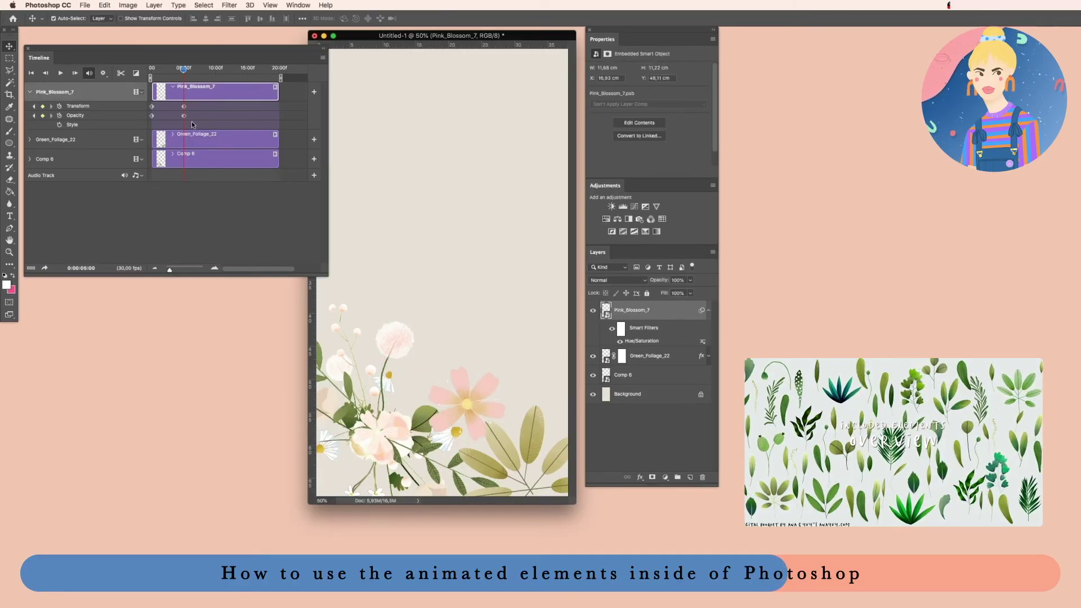
left_click_drag(470, 396, 432, 396)
left_click_drag(641, 310, 656, 365)
left_click(707, 332)
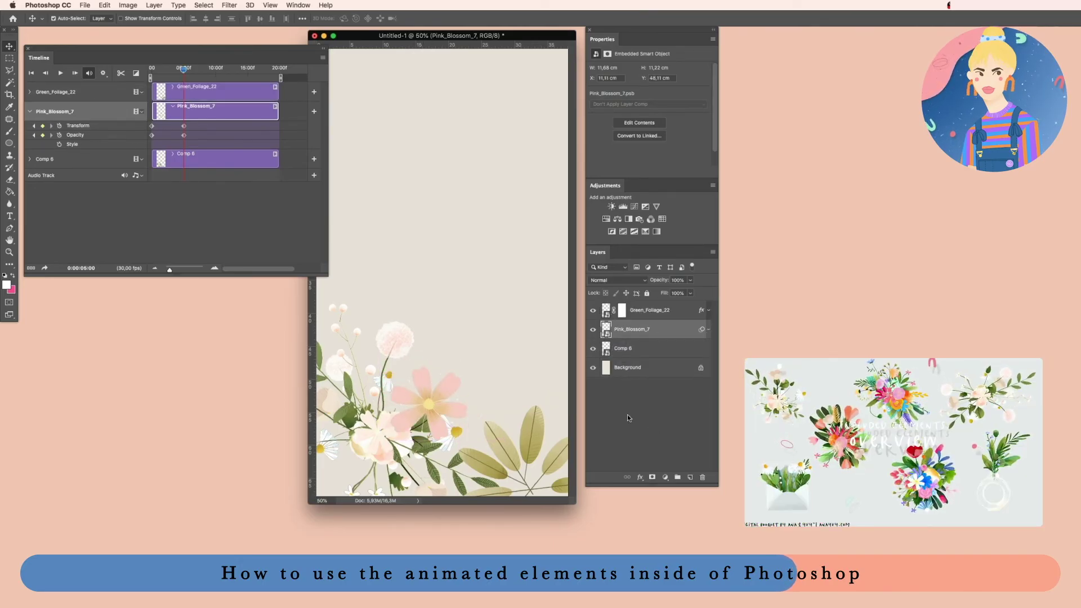
left_click_drag(662, 337, 662, 360)
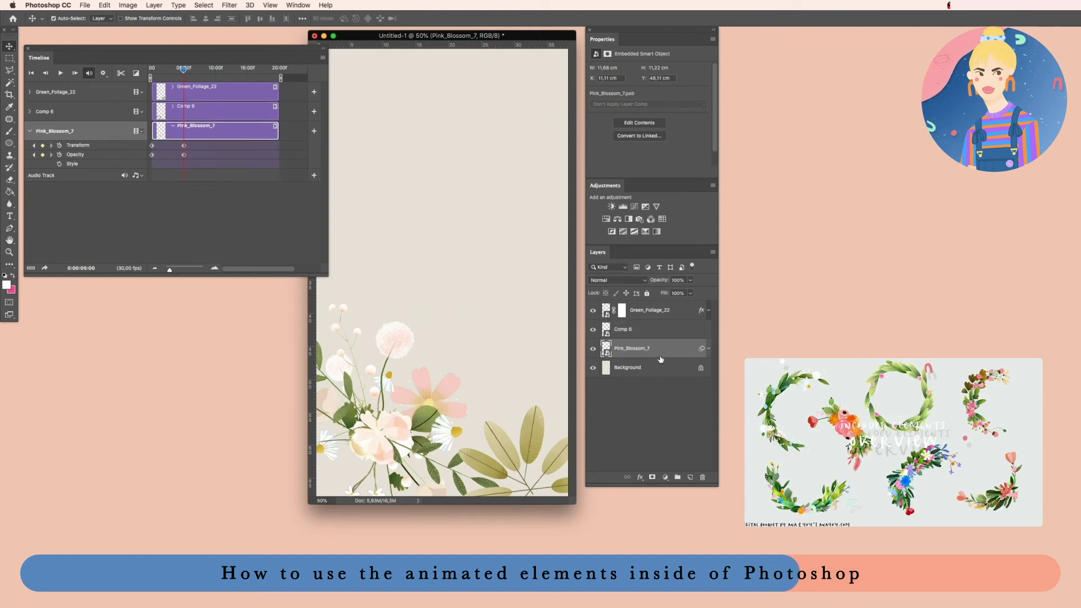
left_click(218, 171)
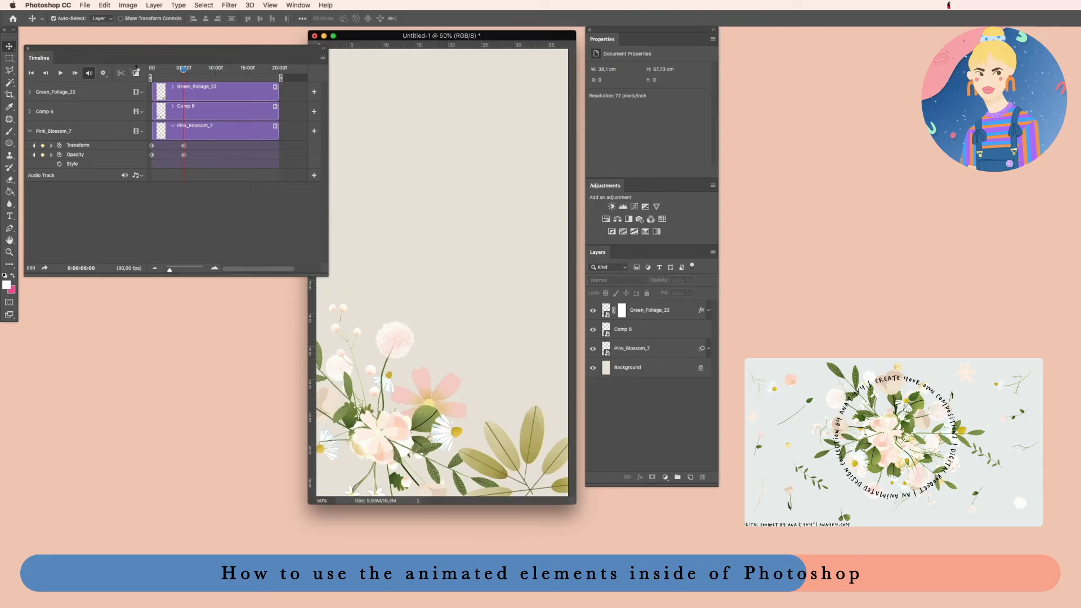
Preview the blossom's combined movement and fade-in twice from the start of the timeline
left_click(151, 68)
key("space")
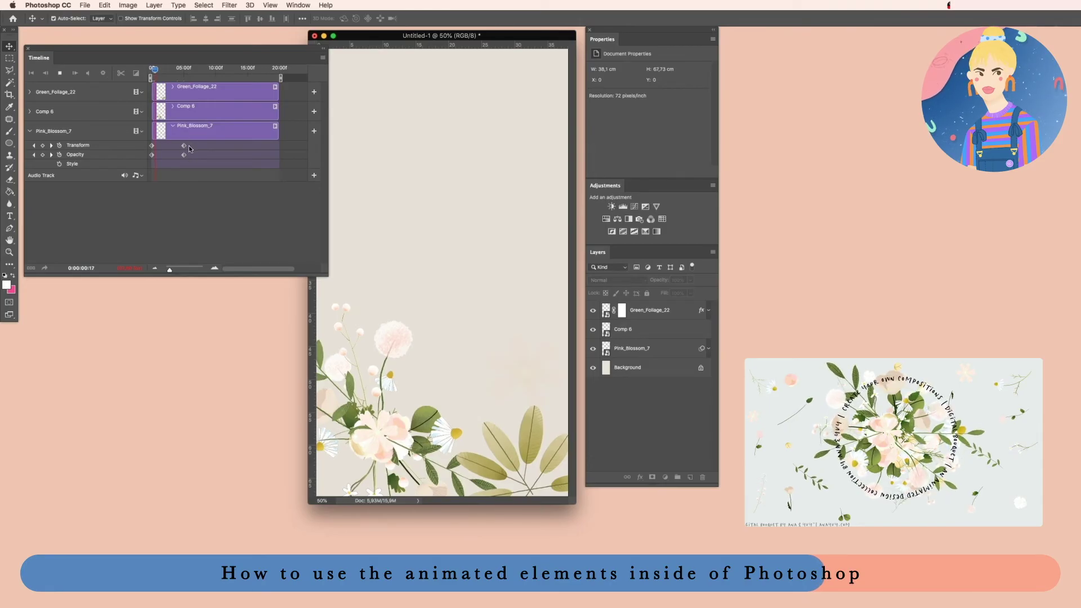
key("space")
left_click(150, 70)
key("space")
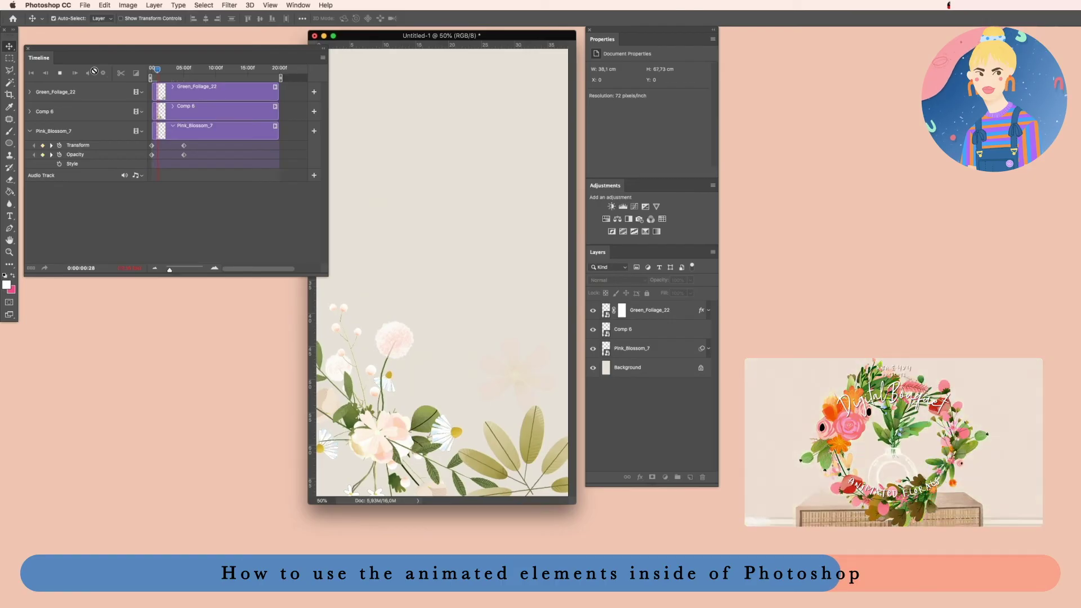
key("space")
key("Home")
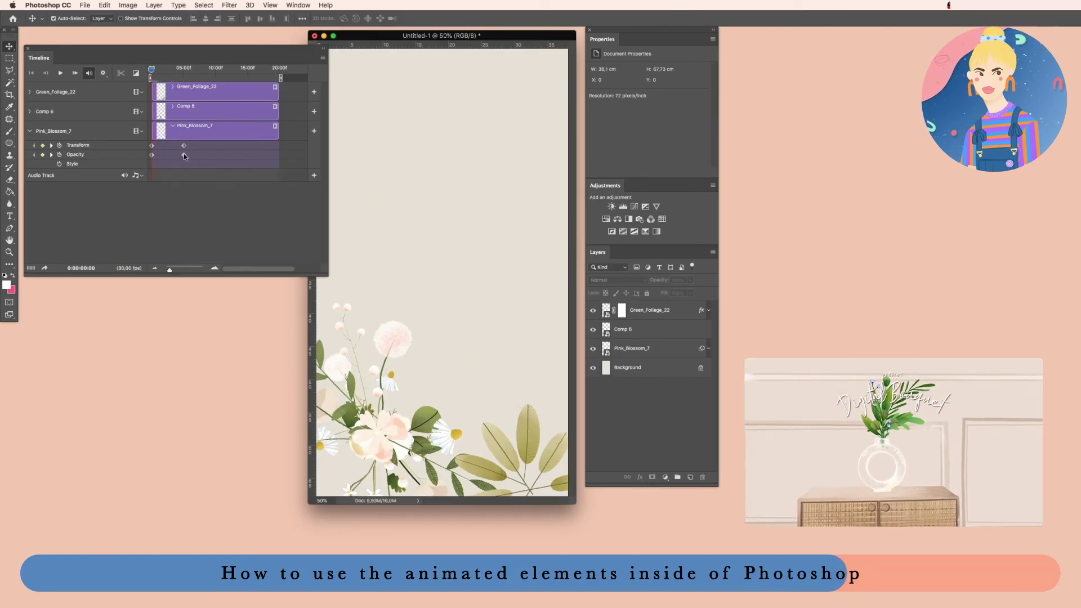
Delete all of Pink_Blossom_7's Transform and Opacity keyframes and restore the layer's opacity to 100%
left_click_drag(202, 162, 143, 149)
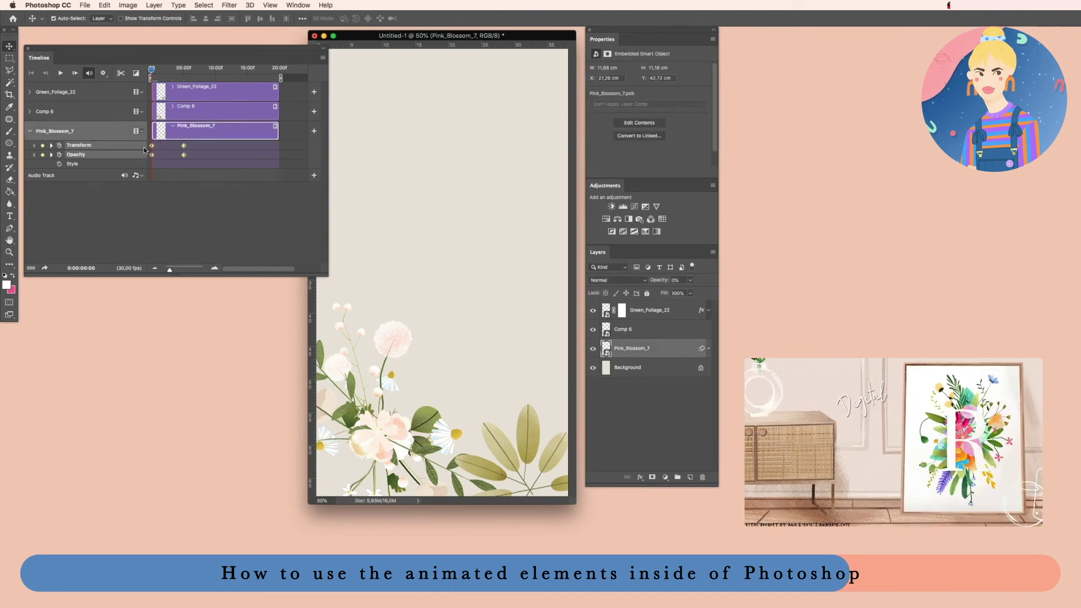
key("Delete")
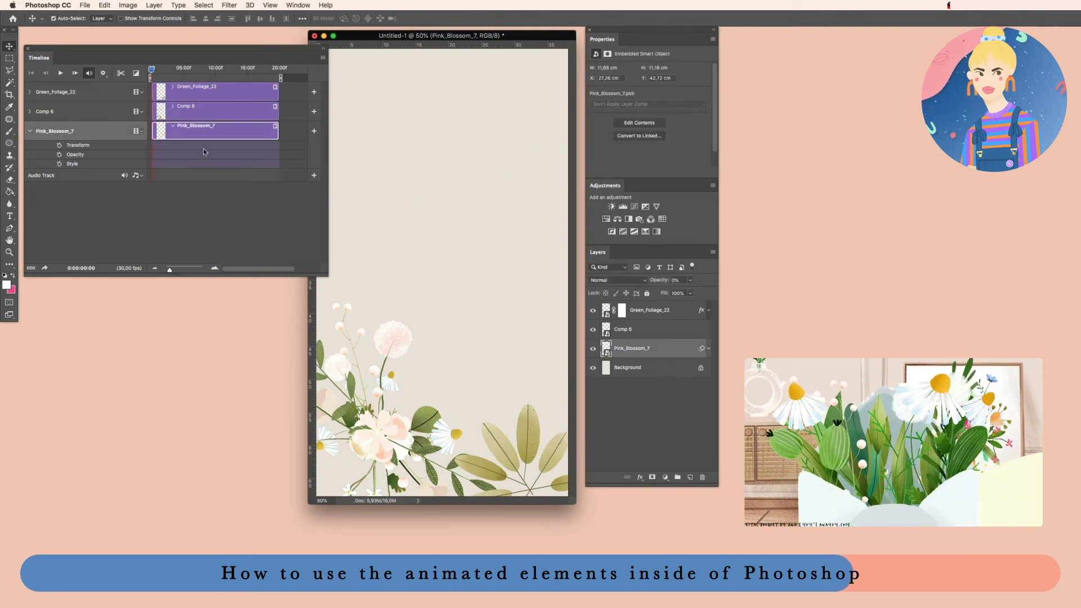
left_click_drag(692, 289, 788, 294)
left_click(371, 135)
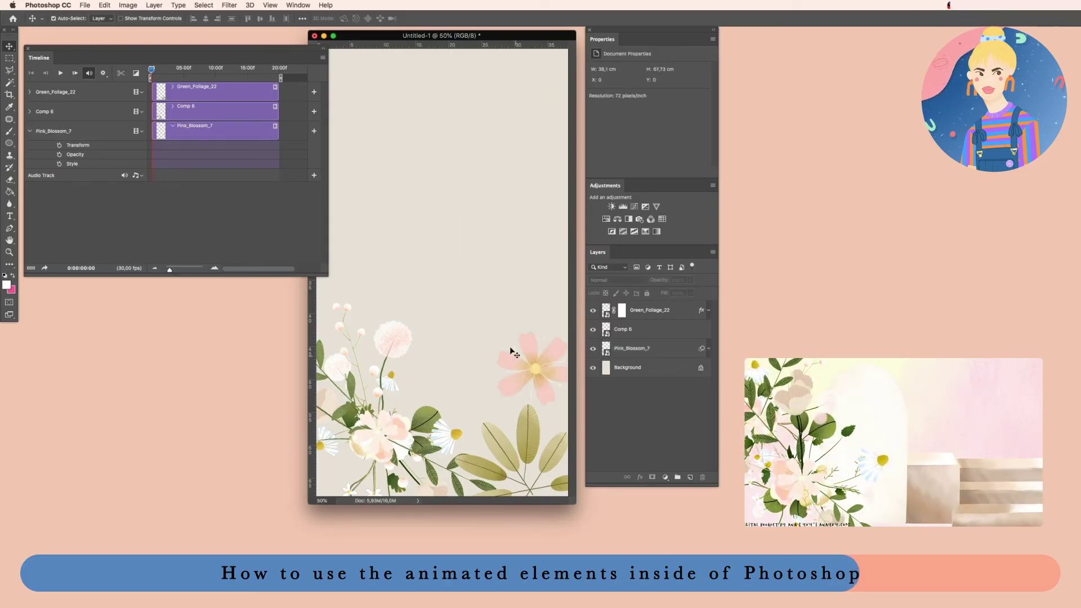
Move Pink_Blossom_7 between the bouquet and the foliage, at about X 15 cm, Y 49.1 cm, and collapse its timeline track
left_click_drag(532, 346, 470, 397)
left_click(149, 219)
left_click(31, 131)
Render the timeline's work area to a video named Test.mp4, moving the progress dialog clear of the middle of the canvas
left_click(85, 5)
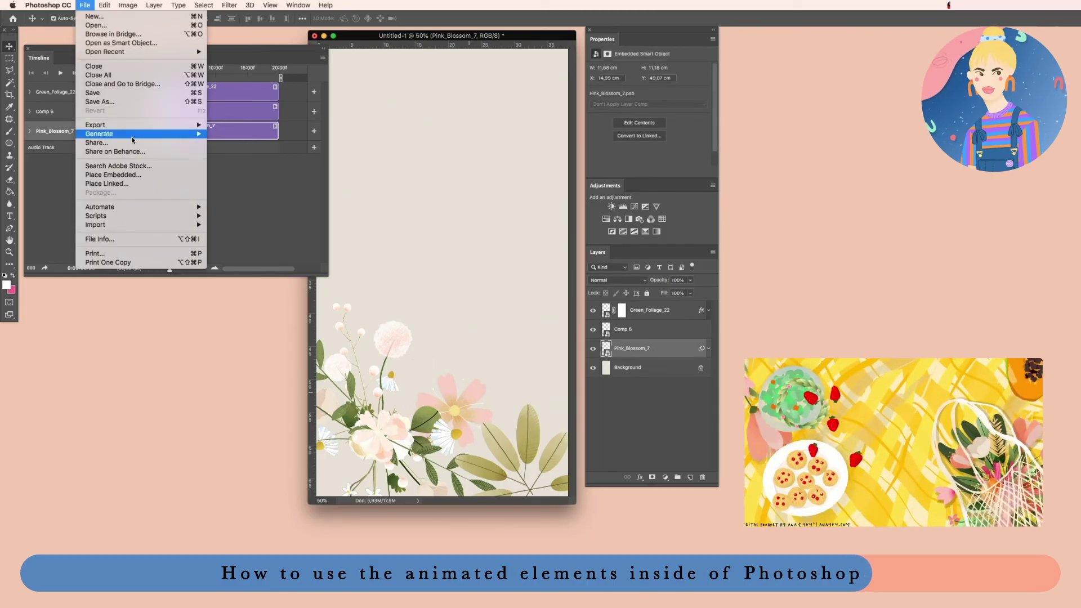
mouse_move(141, 125)
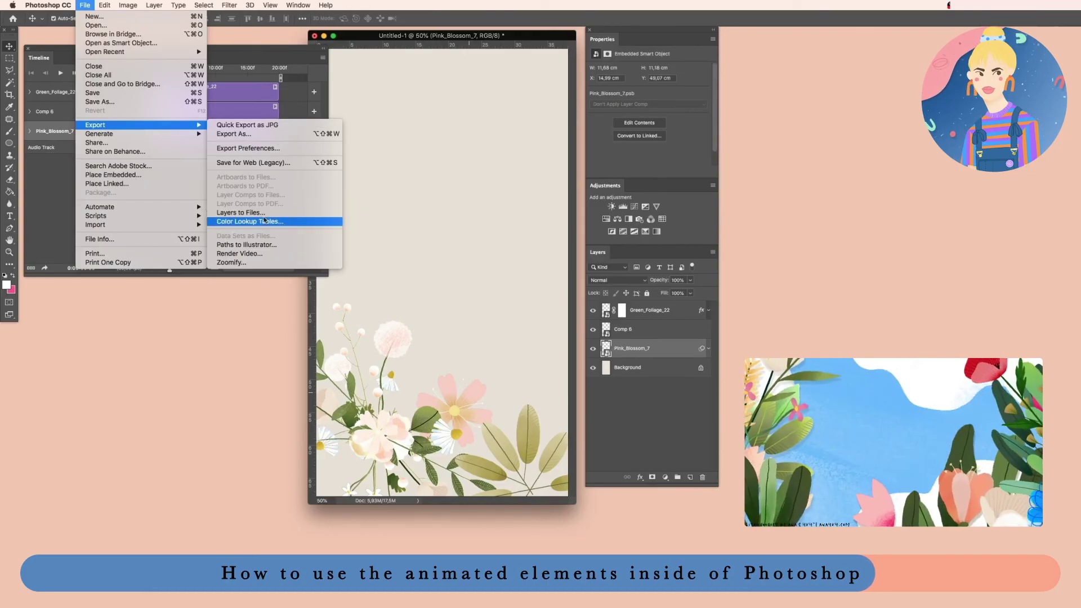
left_click(252, 254)
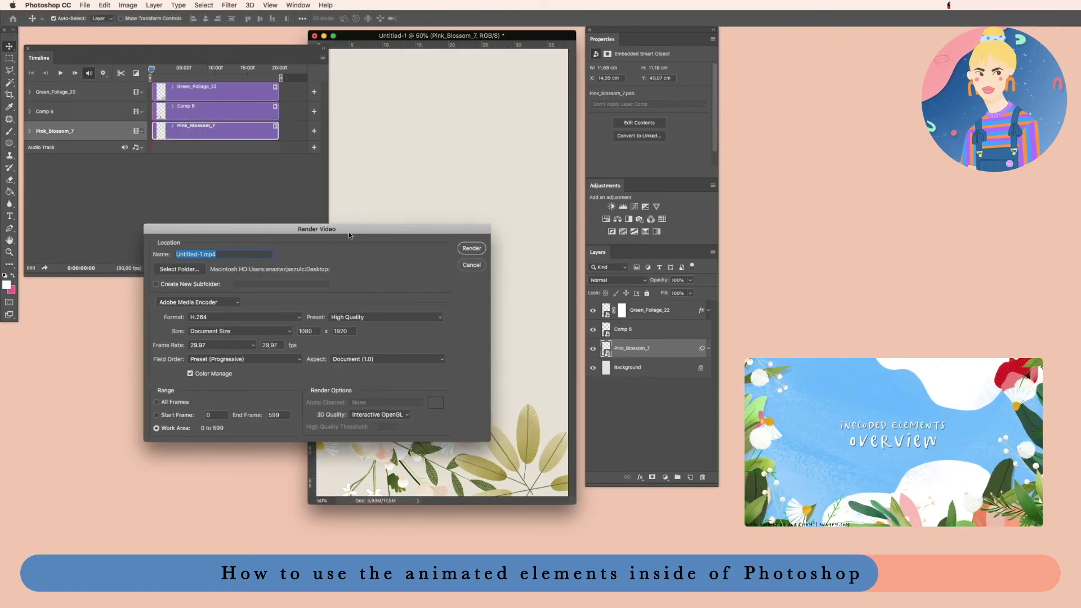
left_click_drag(311, 229, 437, 185)
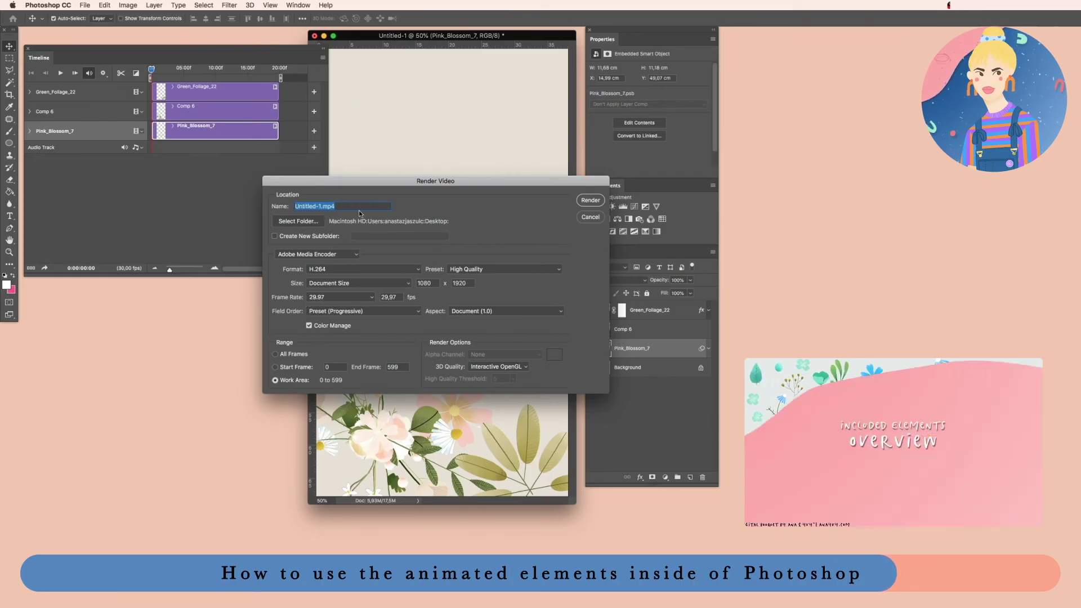
left_click(320, 206)
double_click(320, 206)
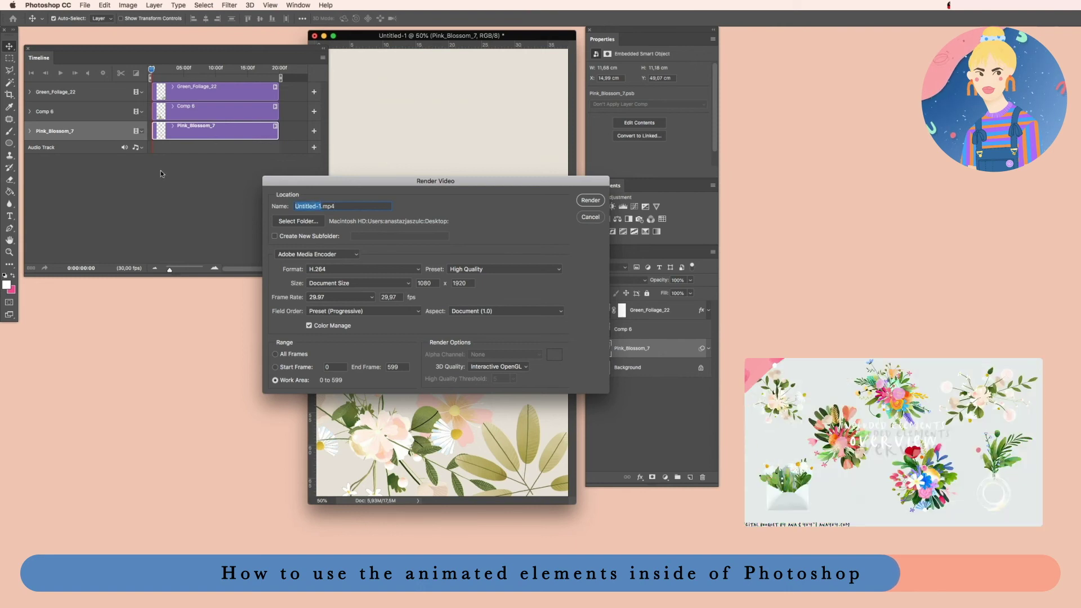
type("Test")
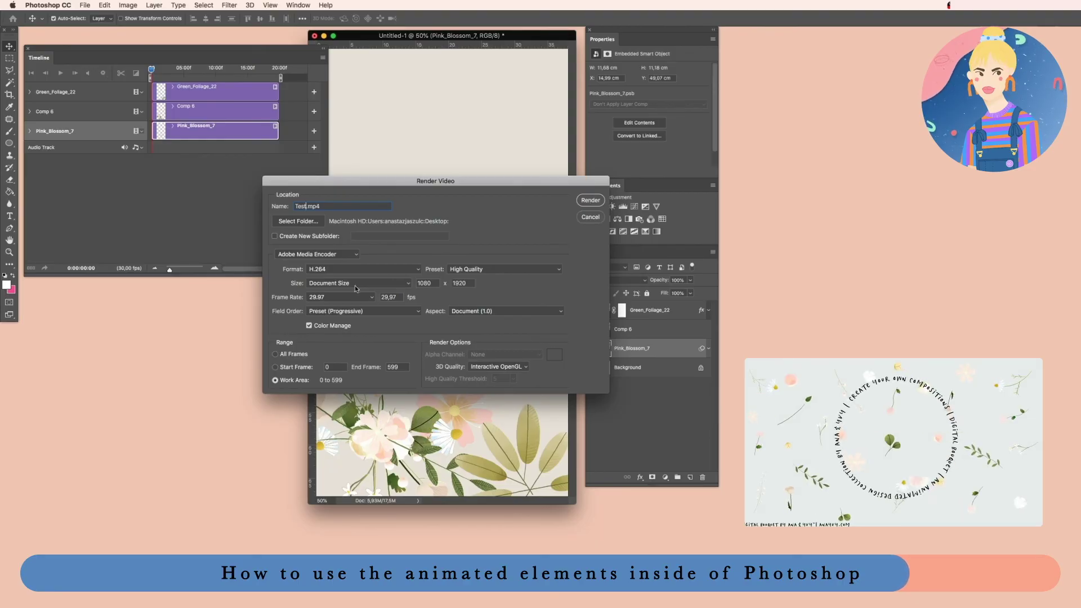
left_click(589, 200)
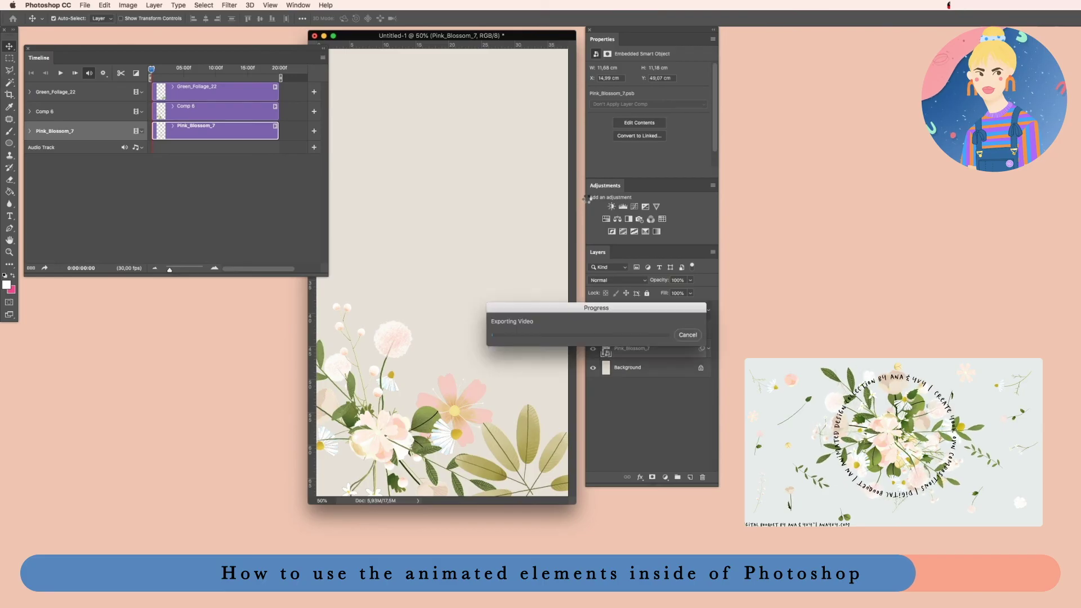
left_click_drag(552, 317, 411, 295)
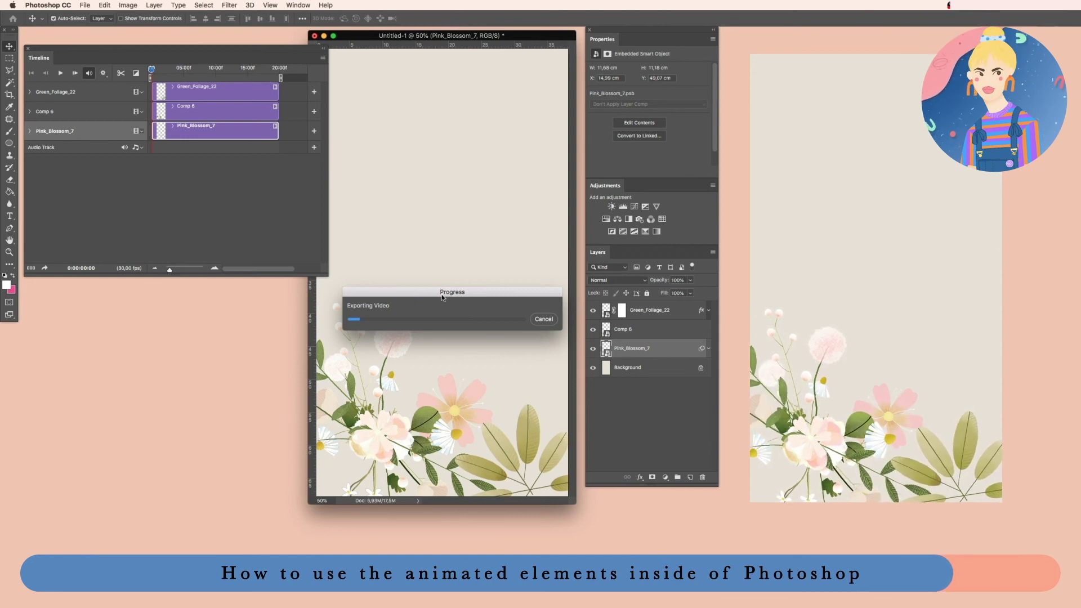
left_click_drag(482, 294, 483, 381)
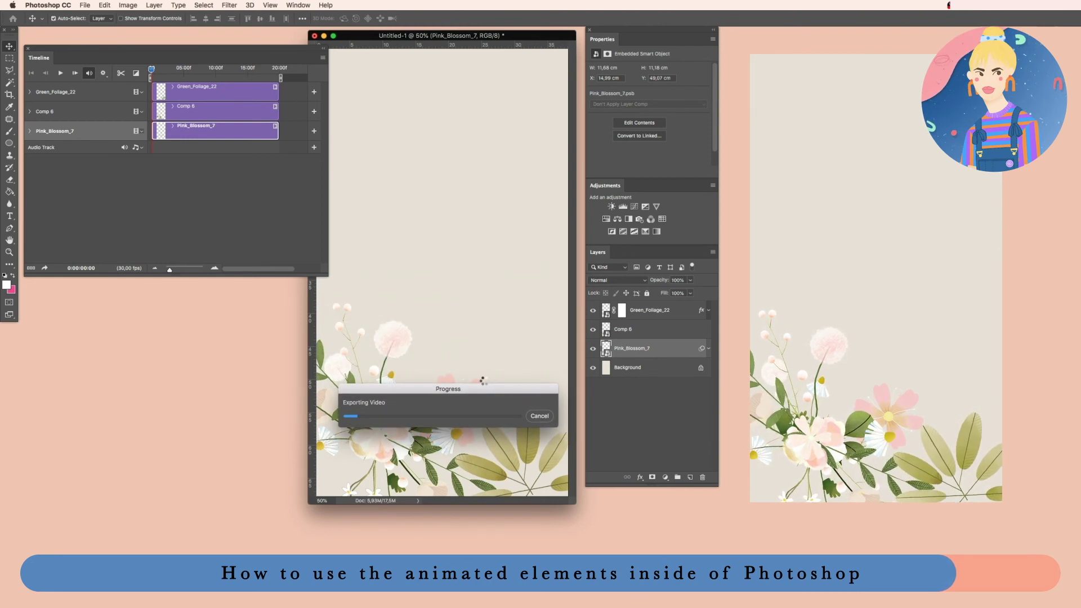